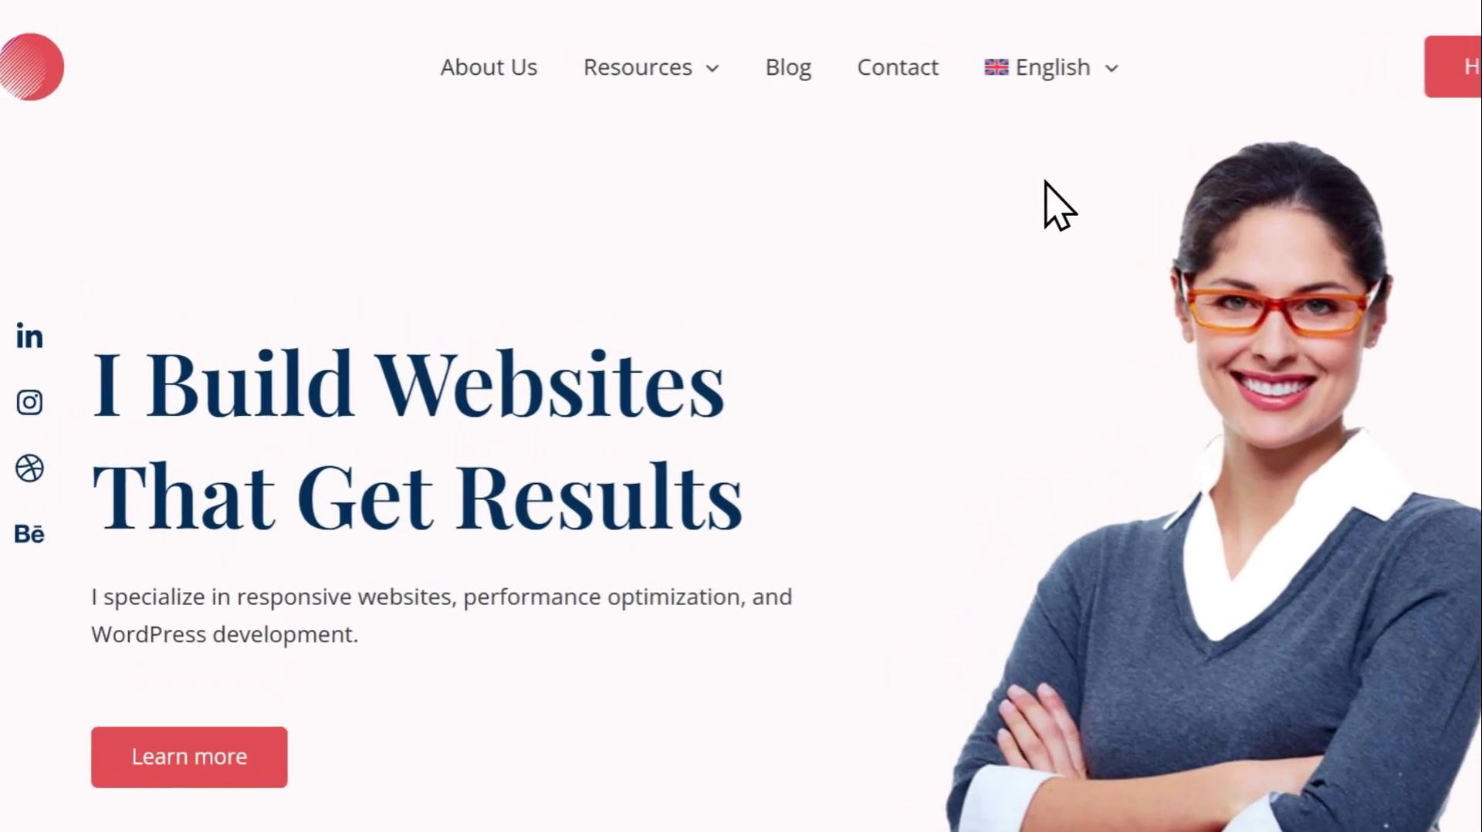
Switch the site and the current page to the Spanish version to check them.
{"action": "mouse_move", "coordinate": [1058, 81]}
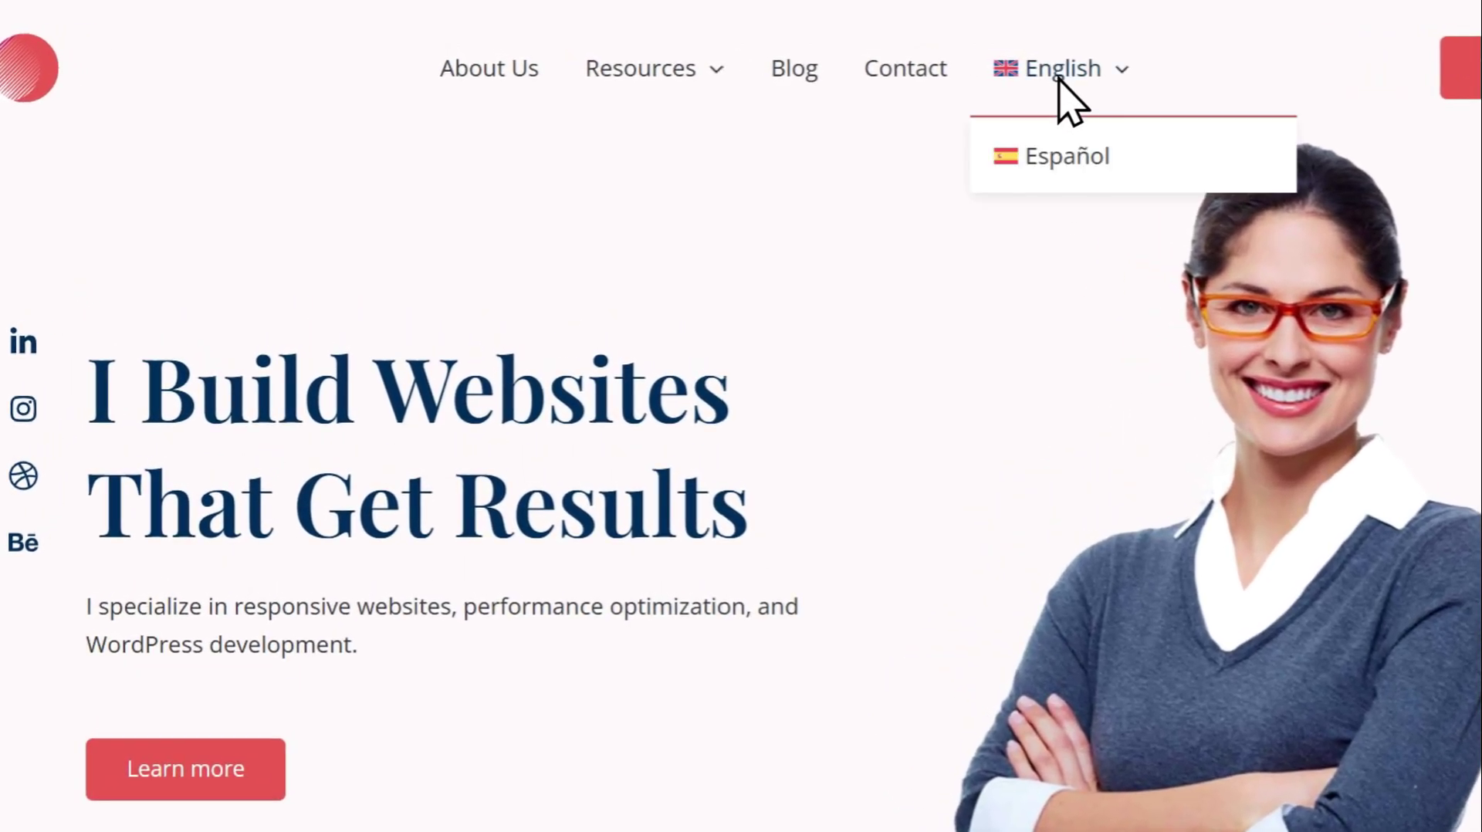
{"action": "left_click", "coordinate": [1066, 164]}
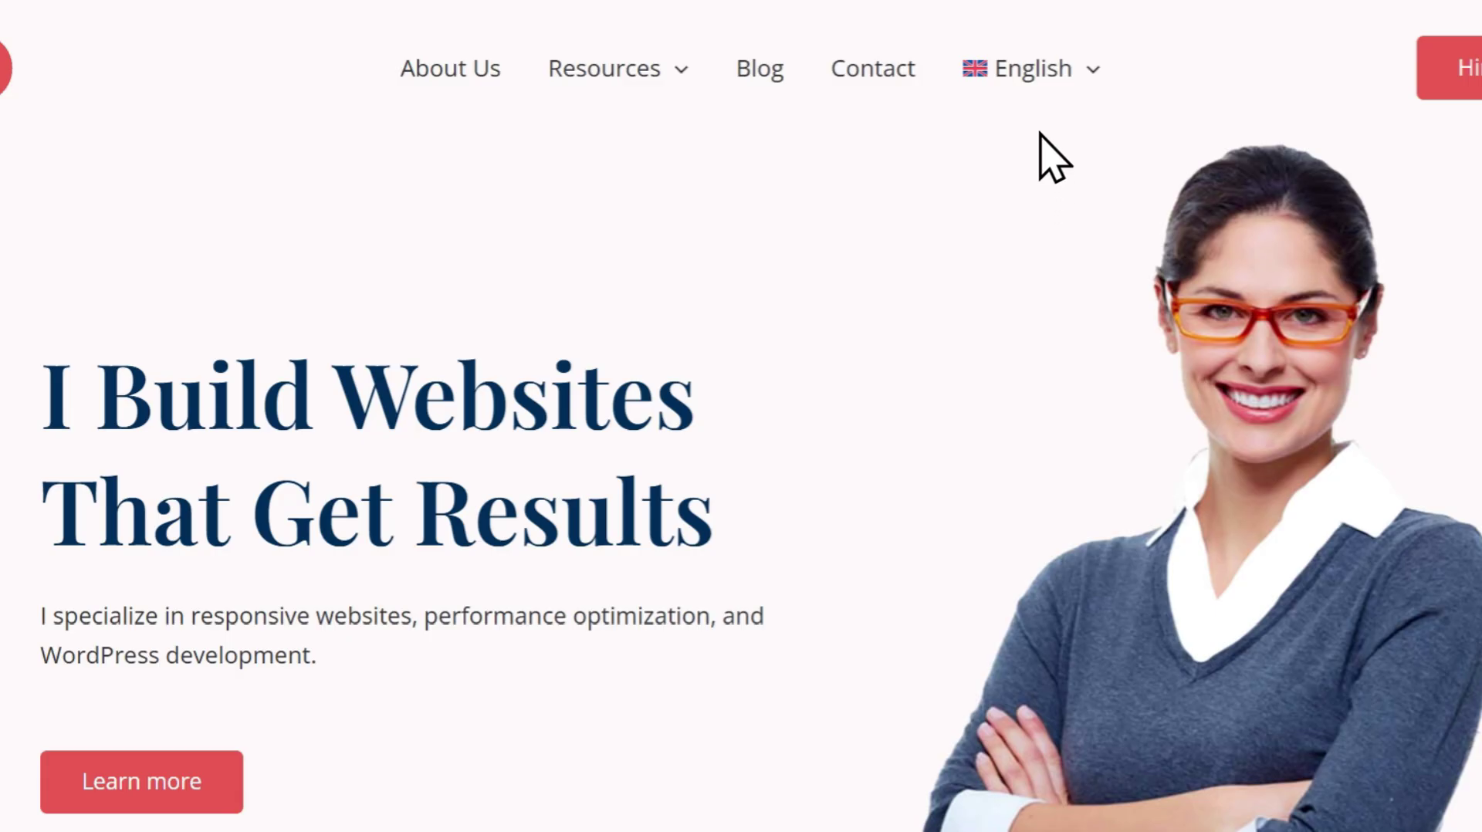
{"action": "mouse_move", "coordinate": [1045, 86]}
{"action": "left_click", "coordinate": [1039, 153]}
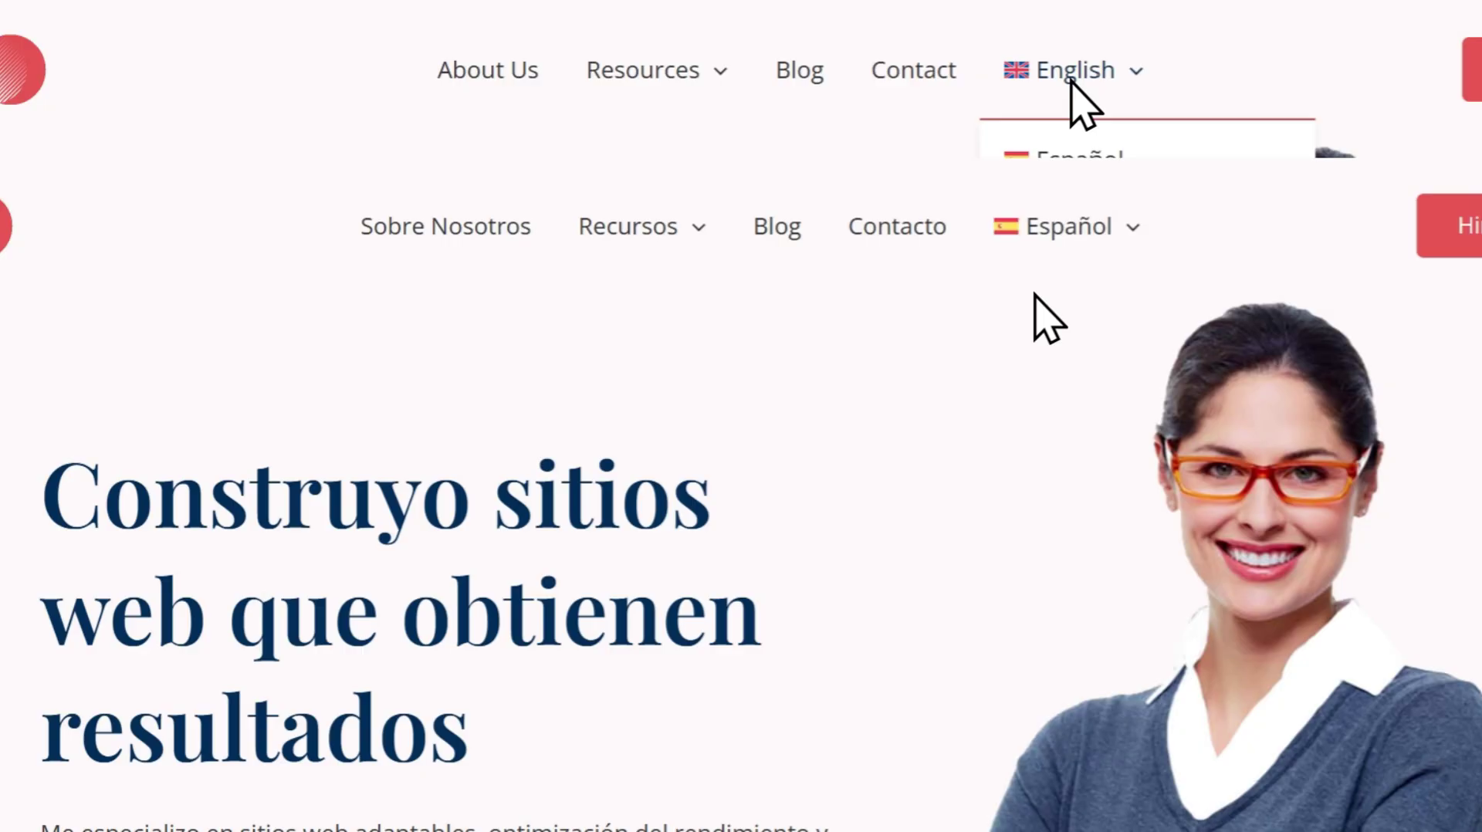
{"action": "left_click", "coordinate": [1080, 158]}
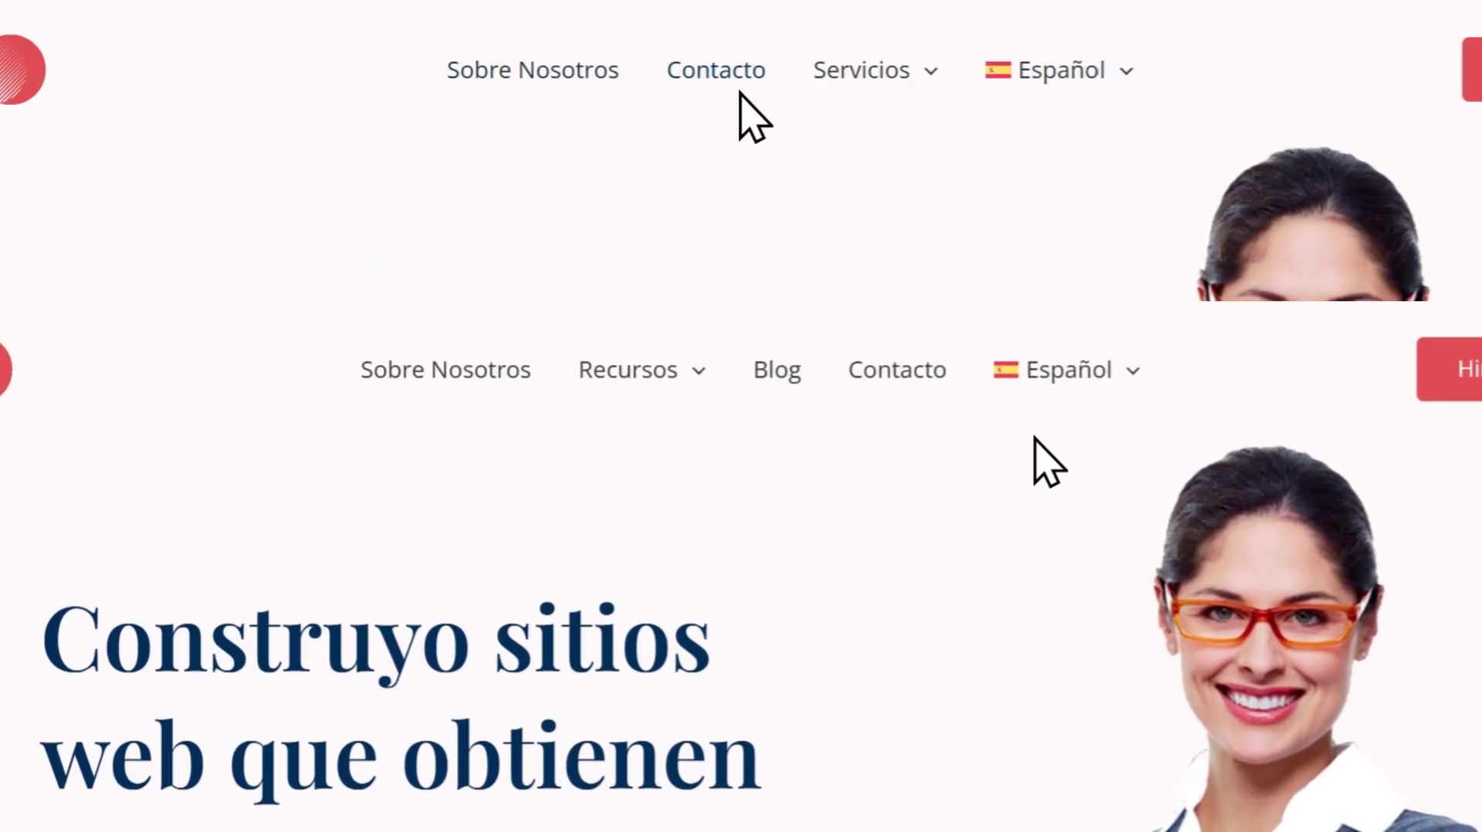
{"action": "mouse_move", "coordinate": [857, 91]}
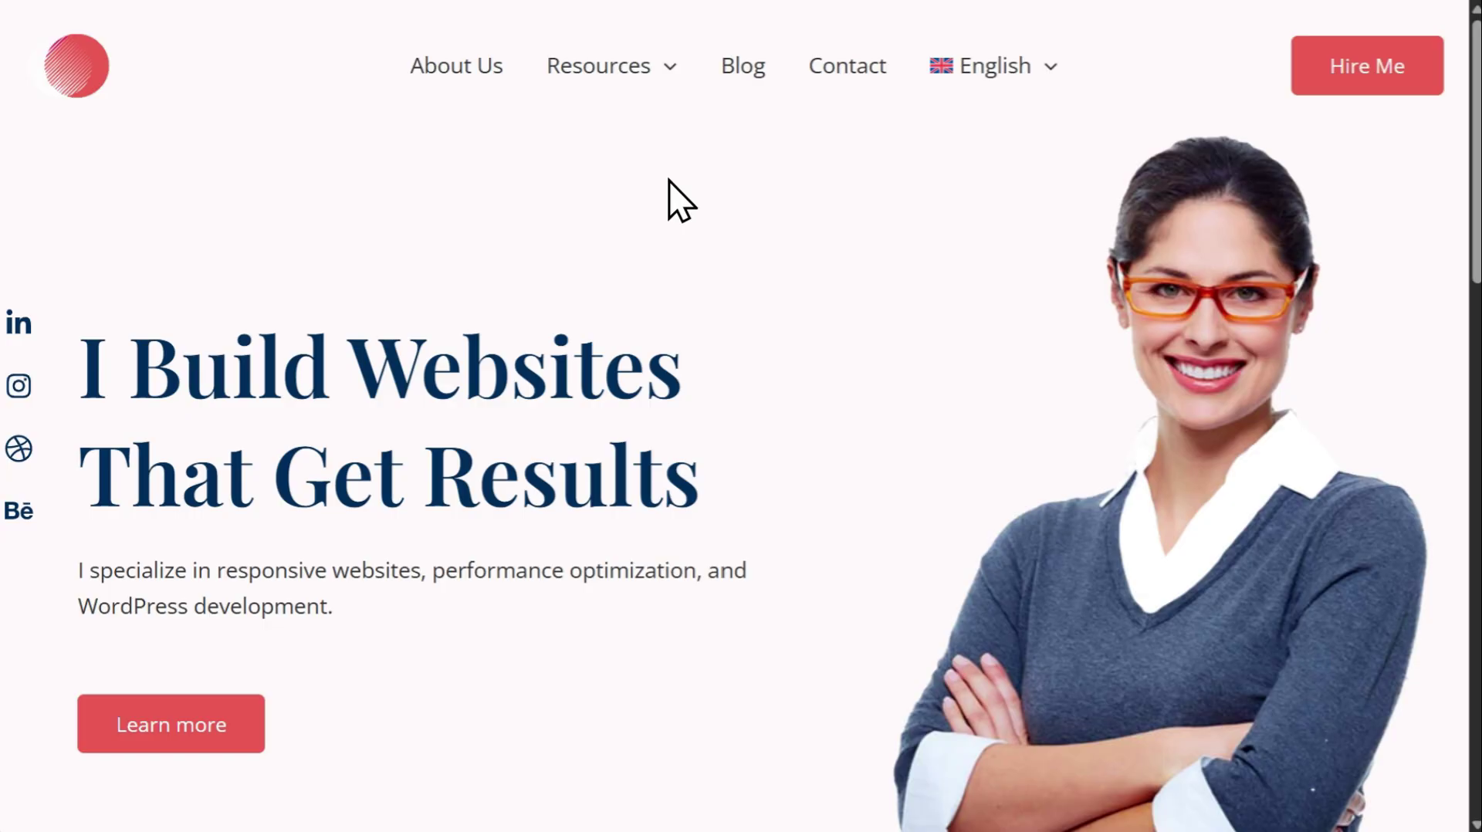
{"action": "mouse_move", "coordinate": [573, 80]}
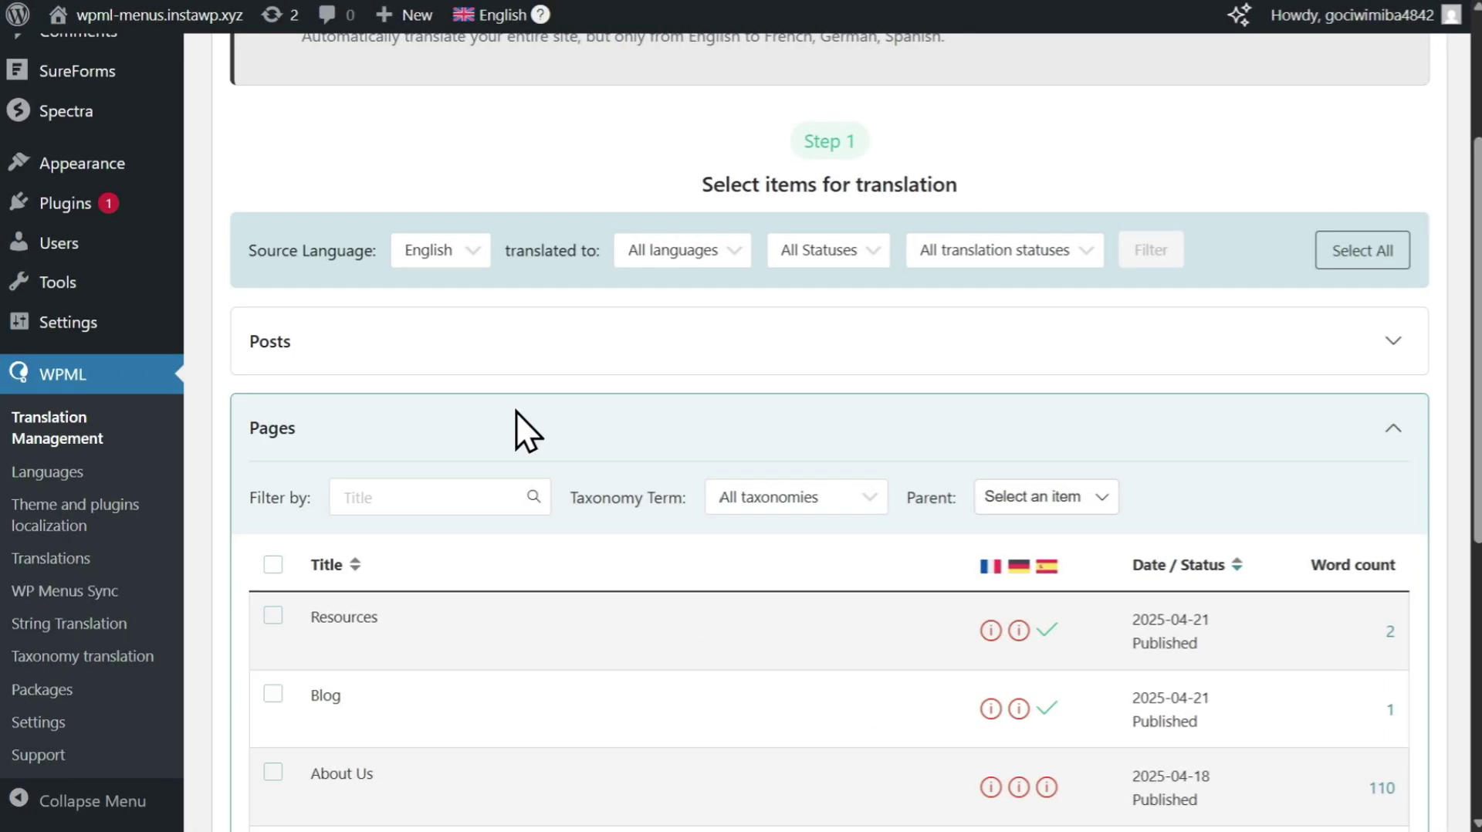
Mark the About Us page for automatic Spanish translation and send it, publishing without review.
{"action": "scroll", "coordinate": [515, 410], "scroll_direction": "down", "scroll_amount": 5}
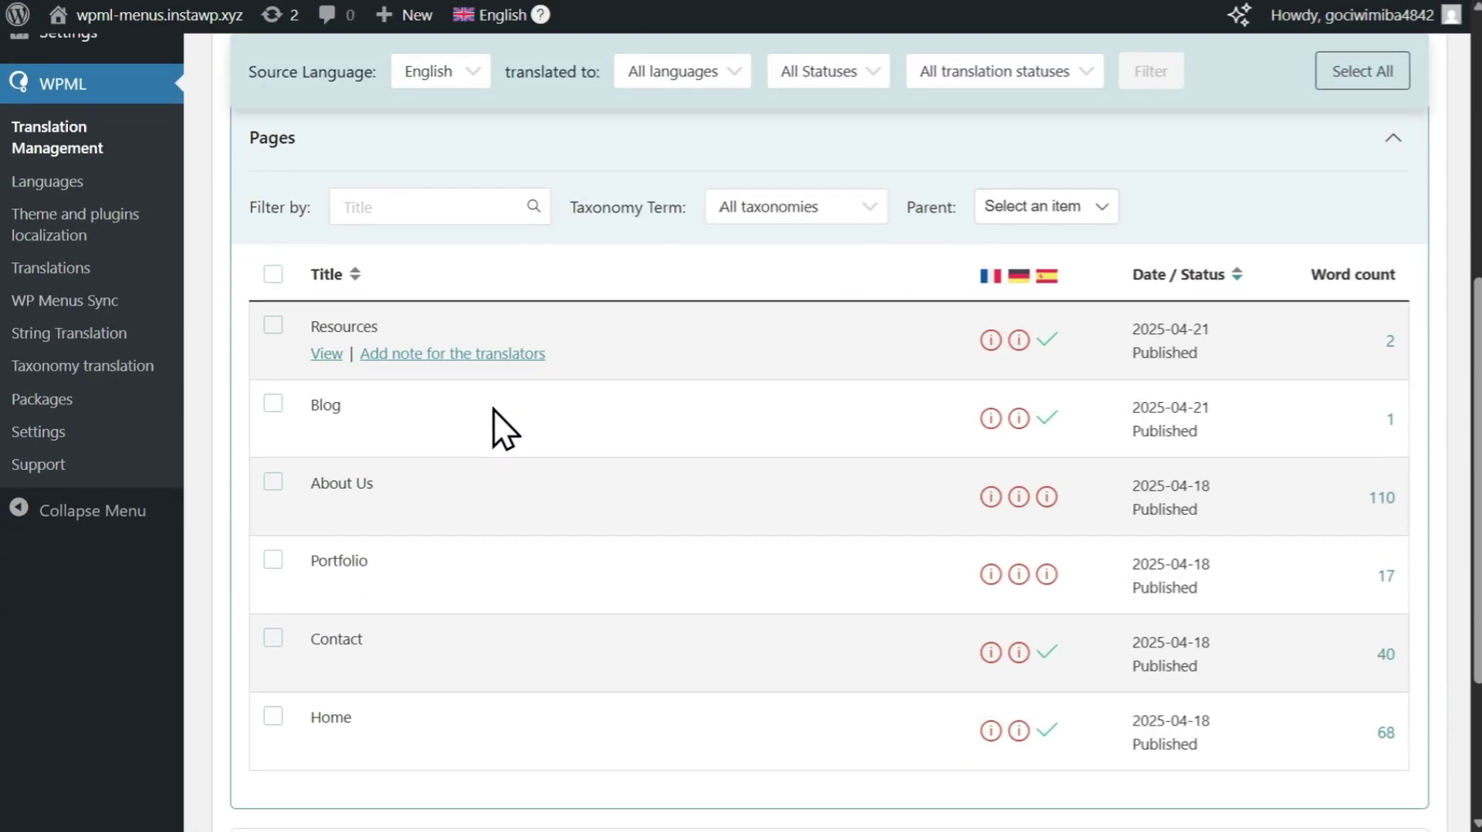
{"action": "left_click", "coordinate": [313, 340]}
{"action": "scroll", "coordinate": [677, 437], "scroll_direction": "down", "scroll_amount": 8}
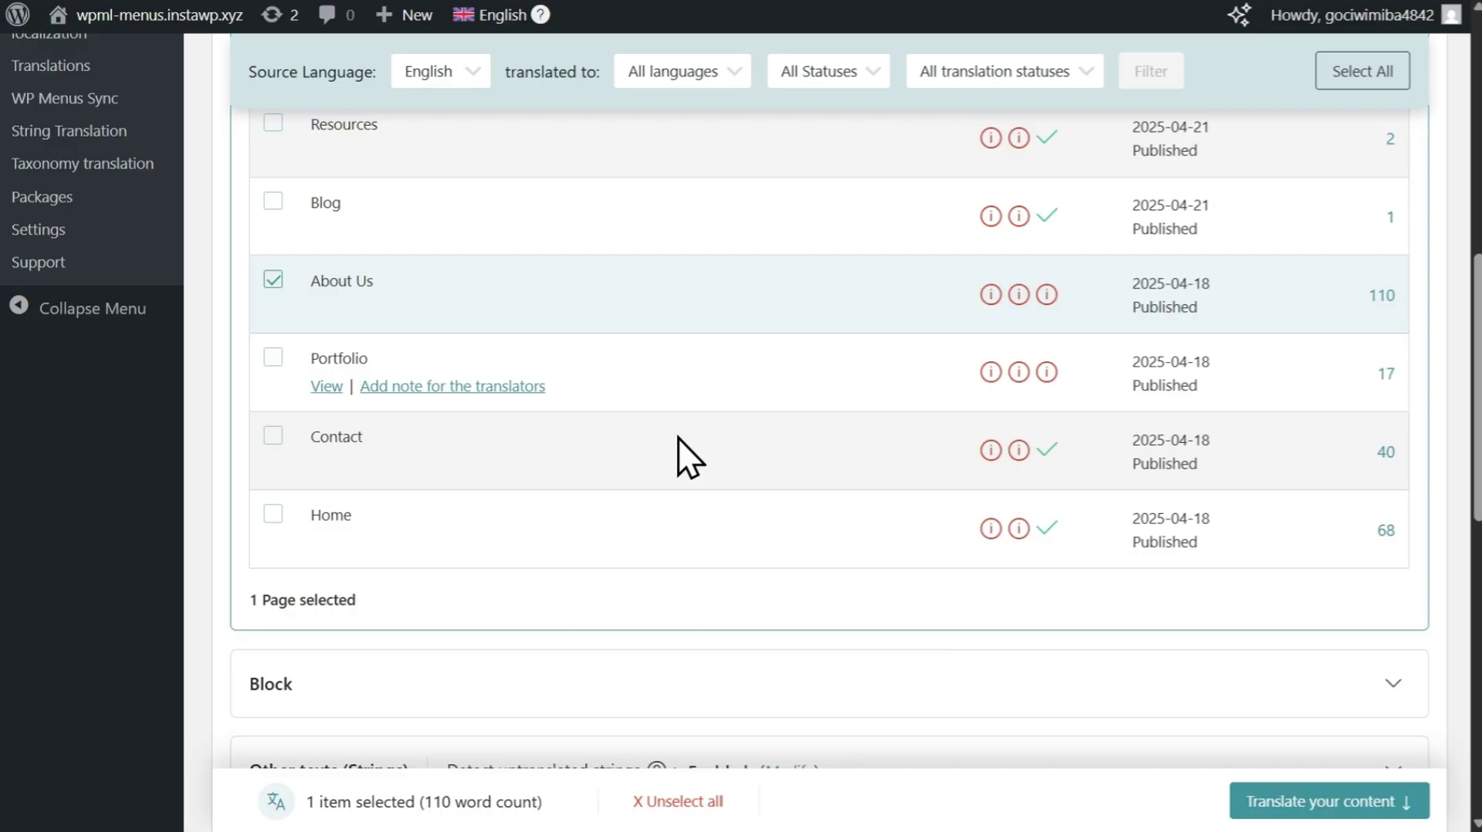
{"action": "scroll", "coordinate": [677, 437], "scroll_direction": "down", "scroll_amount": 4}
{"action": "left_click", "coordinate": [783, 578]}
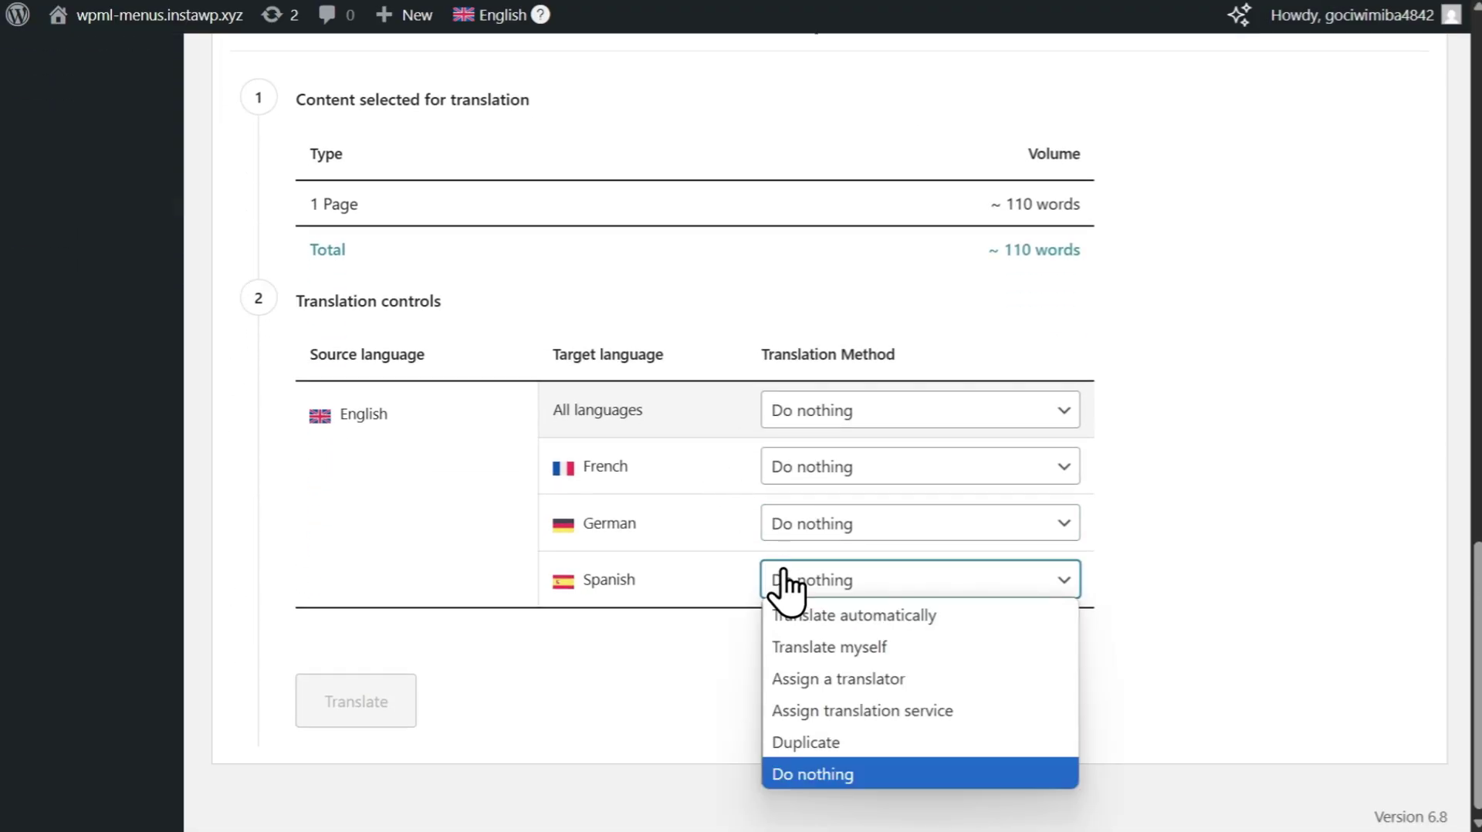
{"action": "left_click", "coordinate": [792, 615]}
{"action": "scroll", "coordinate": [794, 607], "scroll_direction": "down", "scroll_amount": 4}
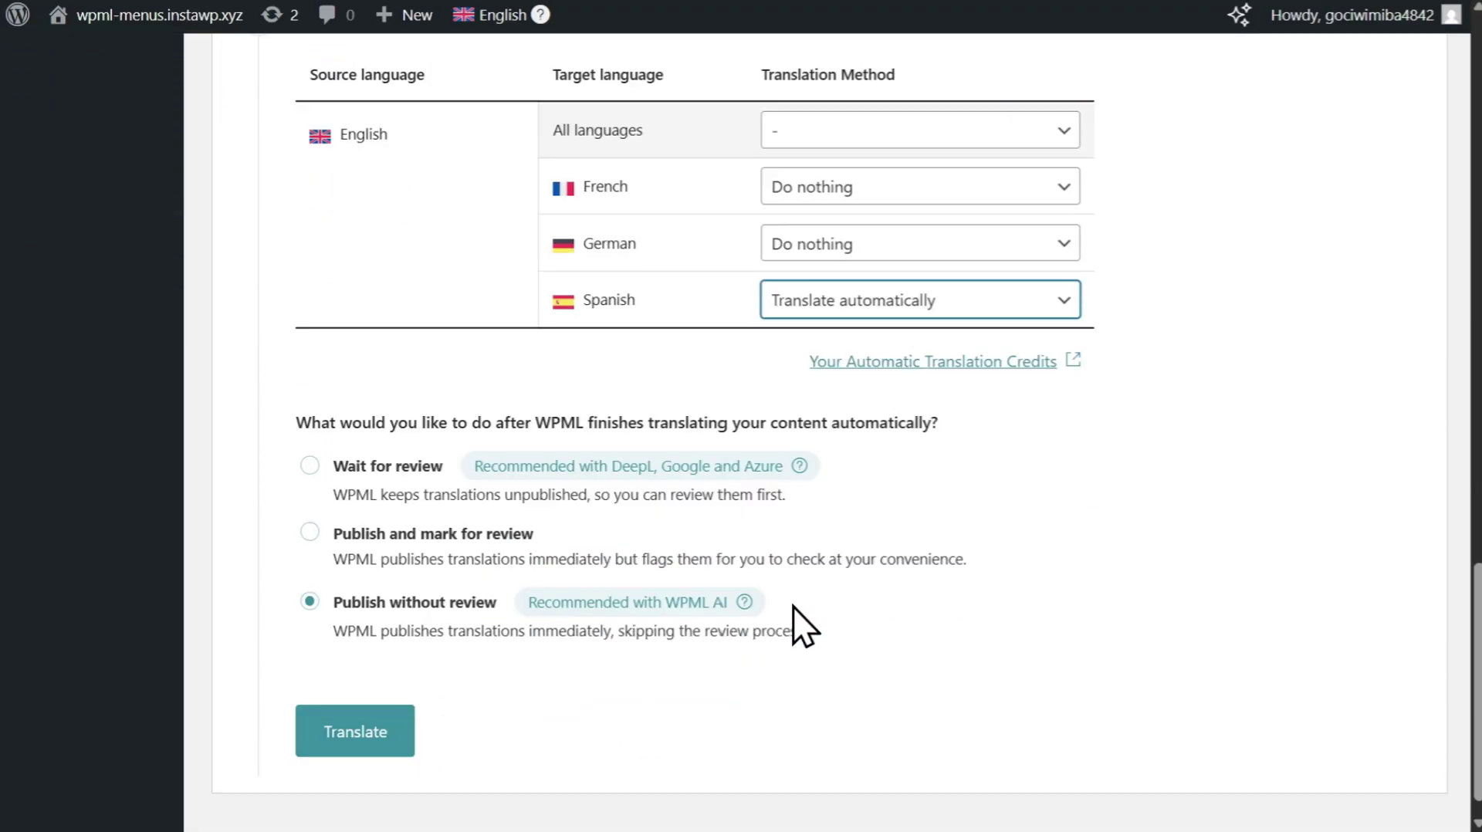
{"action": "left_click", "coordinate": [409, 686]}
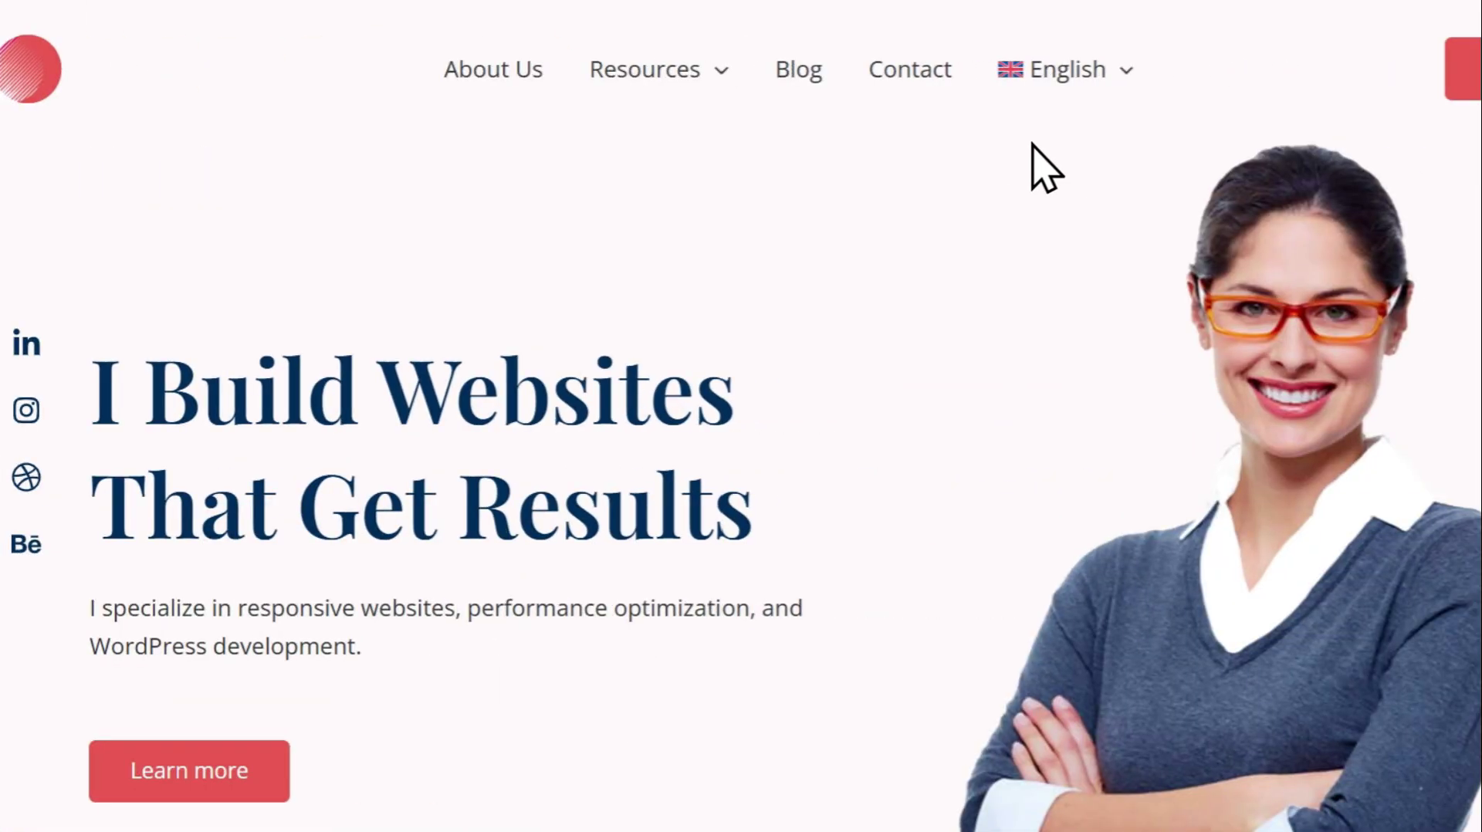
Switch the homepage to Español to see the translated 'Sobre Nosotros' menu item.
{"action": "mouse_move", "coordinate": [1052, 81]}
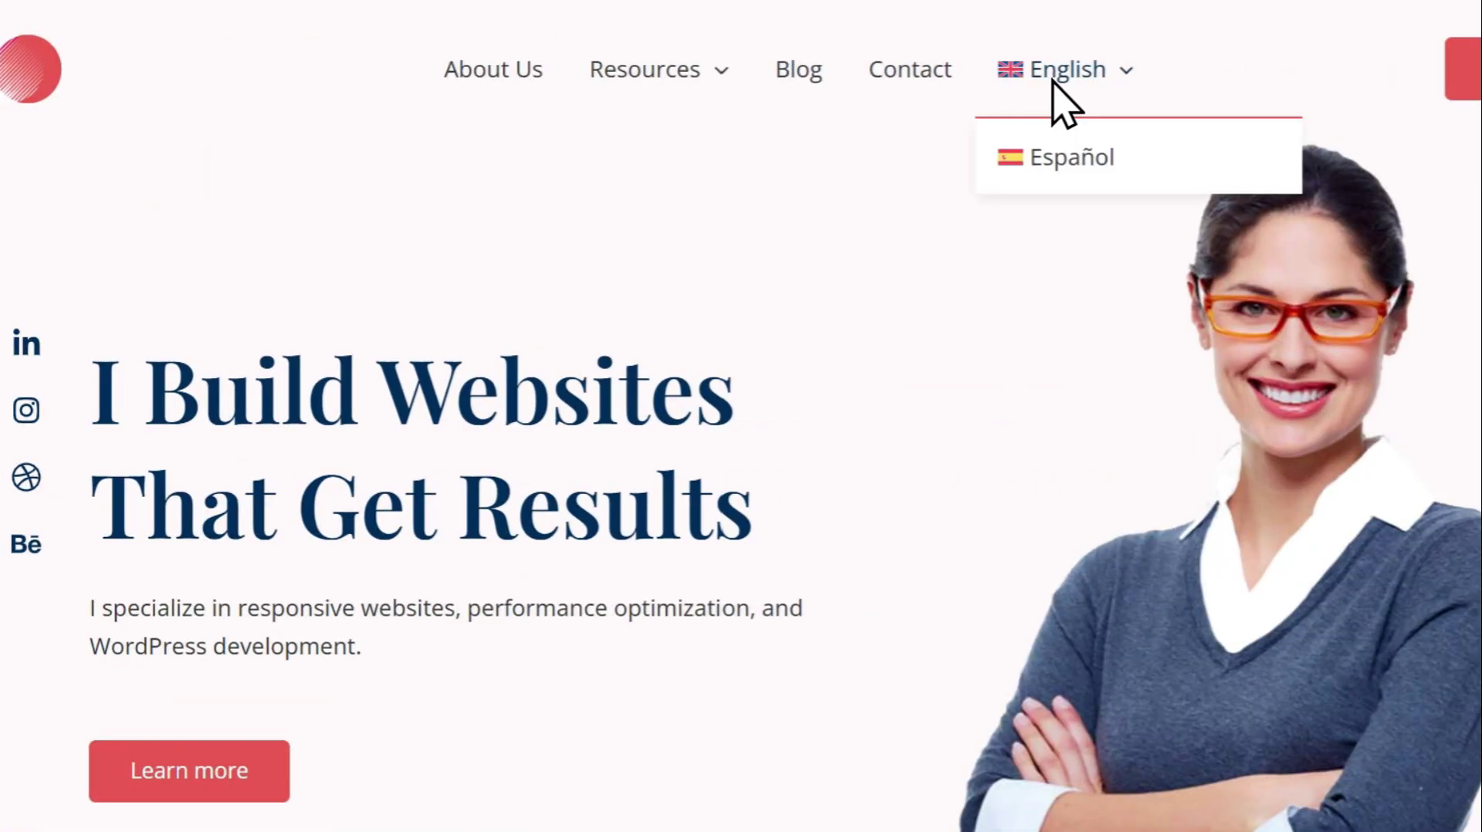
{"action": "left_click", "coordinate": [1059, 154]}
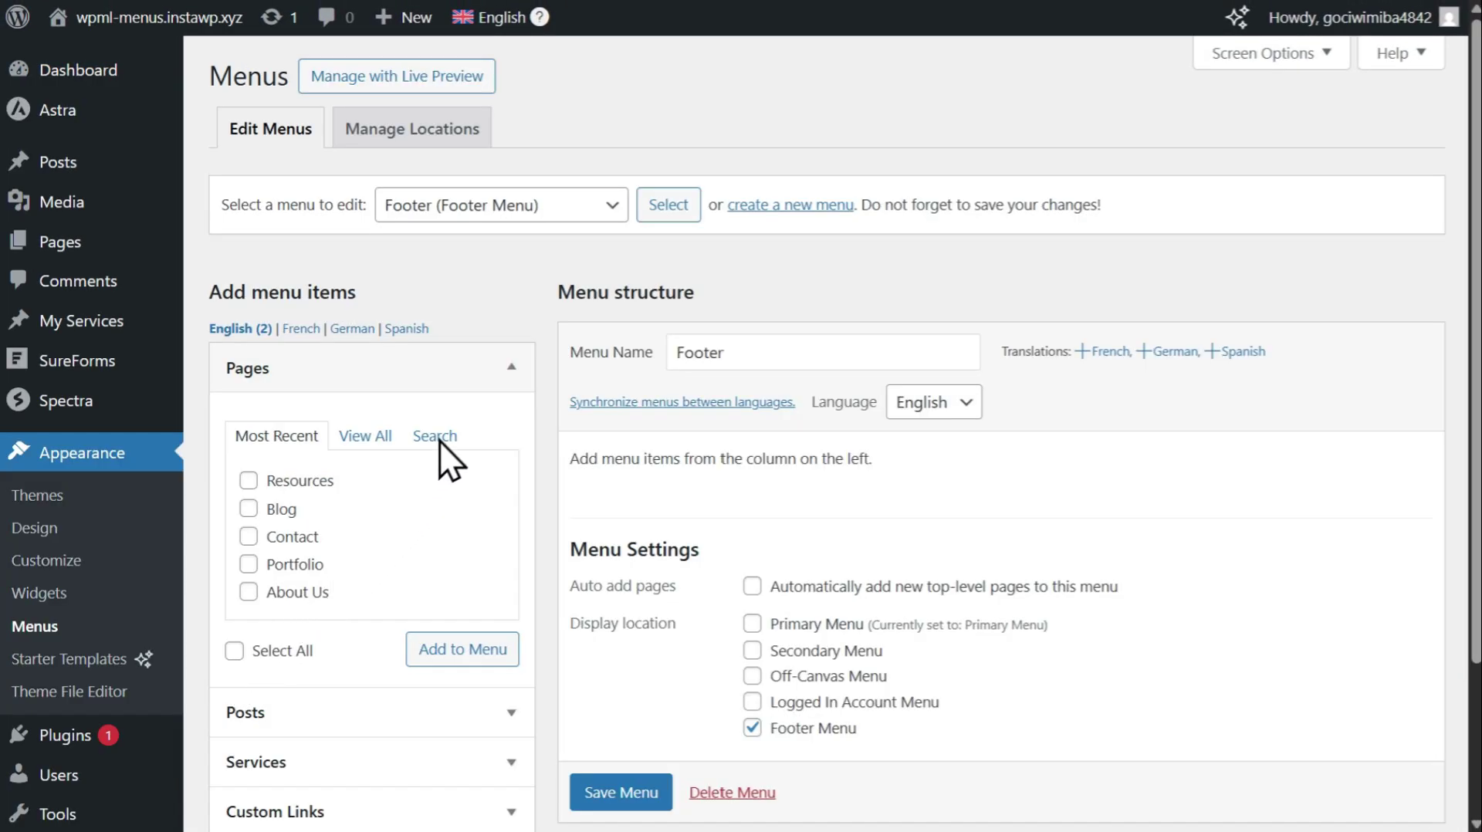
Load Primary Menu and create its Spanish copy 'Primary Spanish' in the Primary Menu location.
{"action": "left_click", "coordinate": [526, 214]}
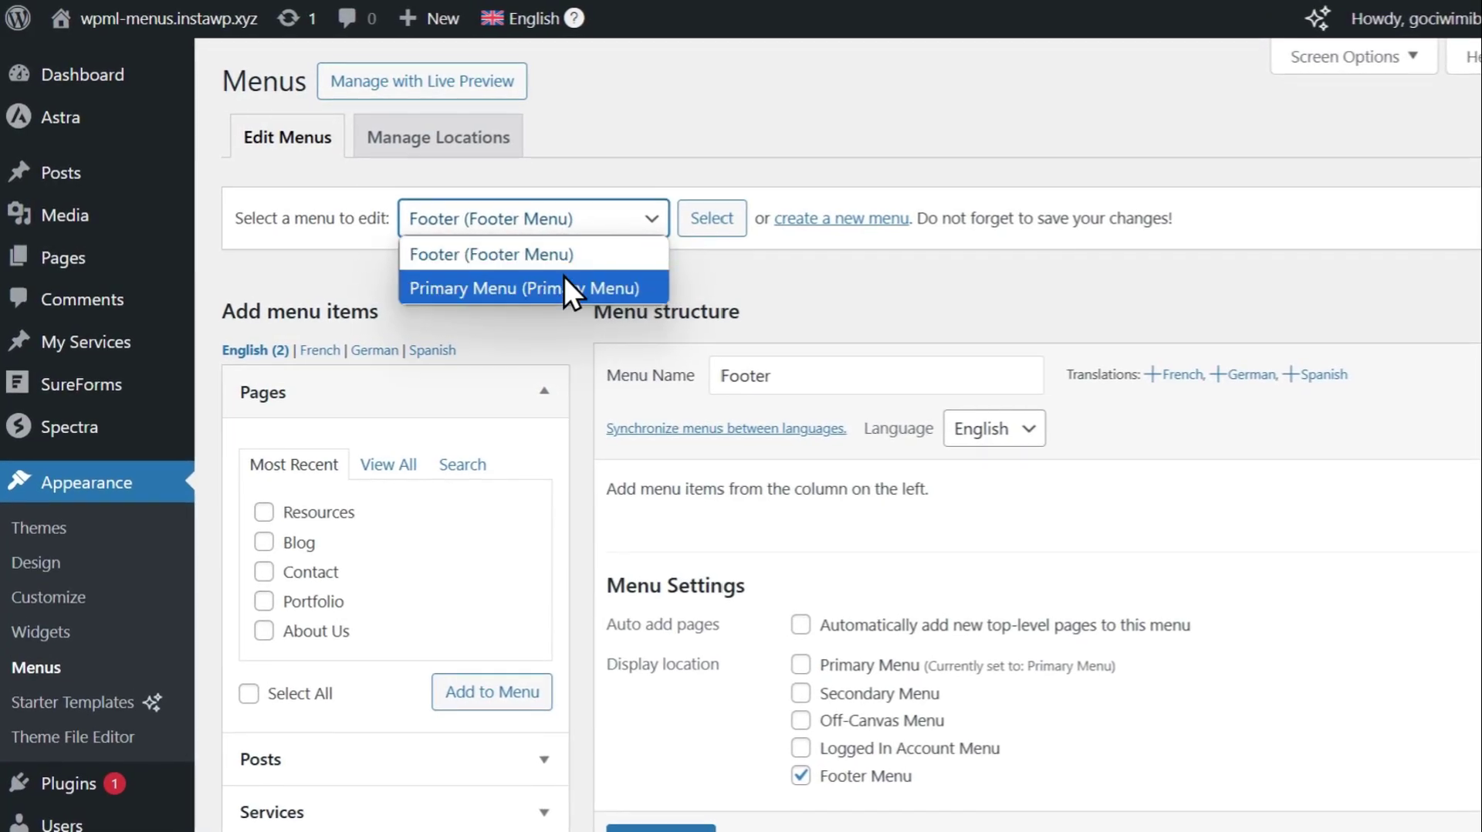
{"action": "left_click", "coordinate": [538, 275]}
{"action": "left_click", "coordinate": [706, 233]}
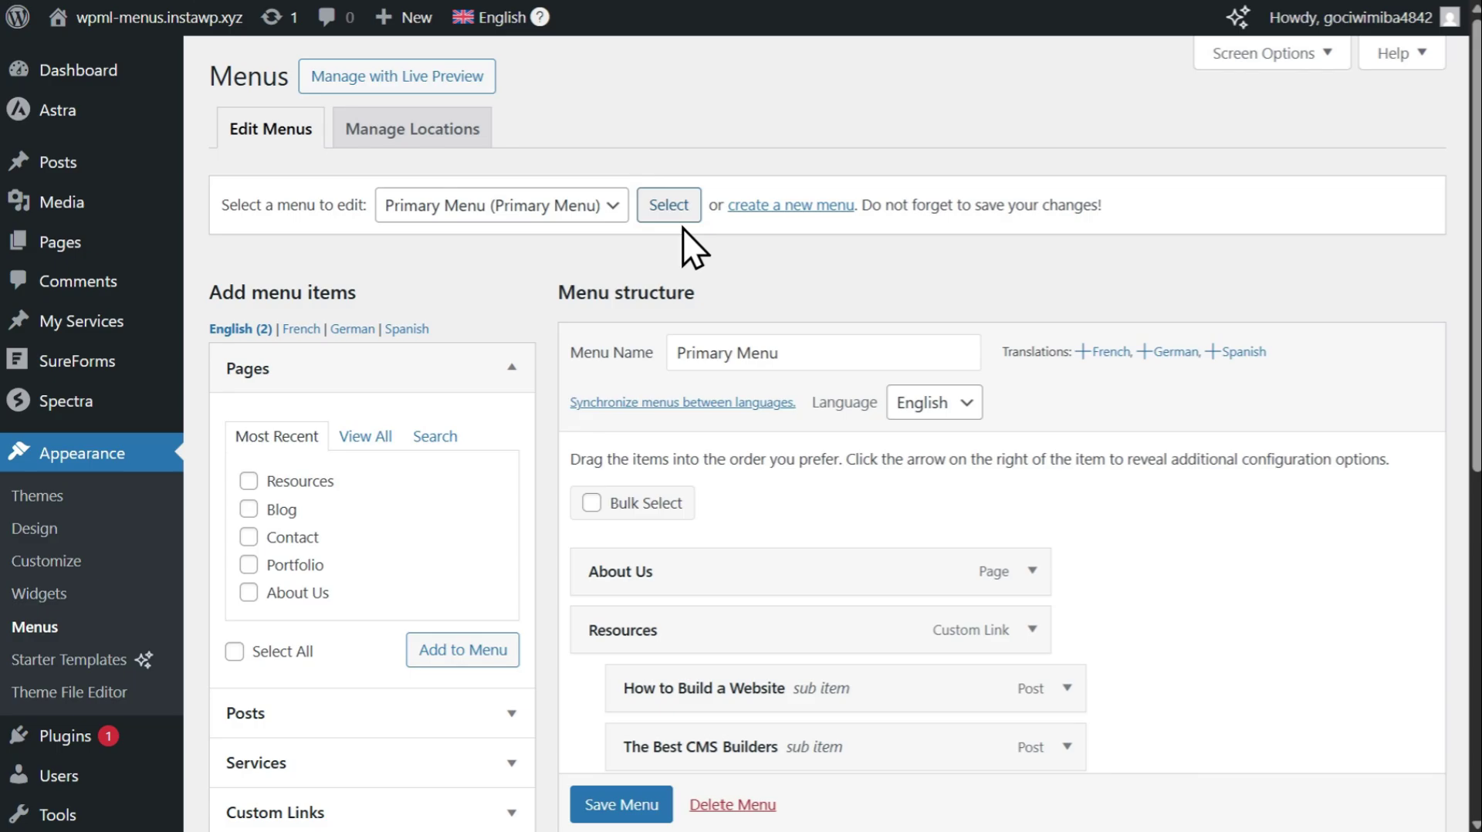
{"action": "left_click", "coordinate": [1244, 351]}
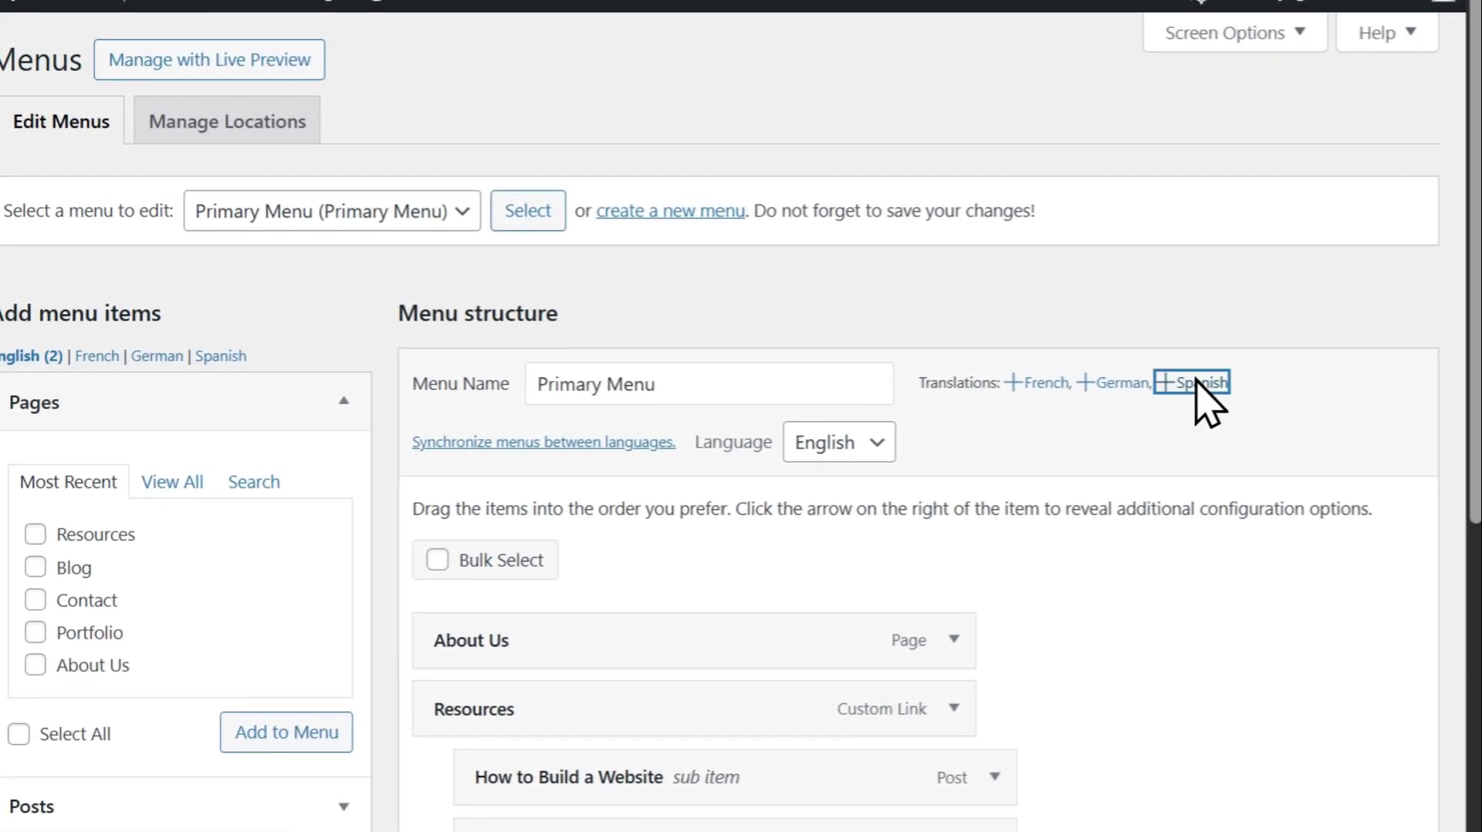
{"action": "left_click", "coordinate": [858, 365]}
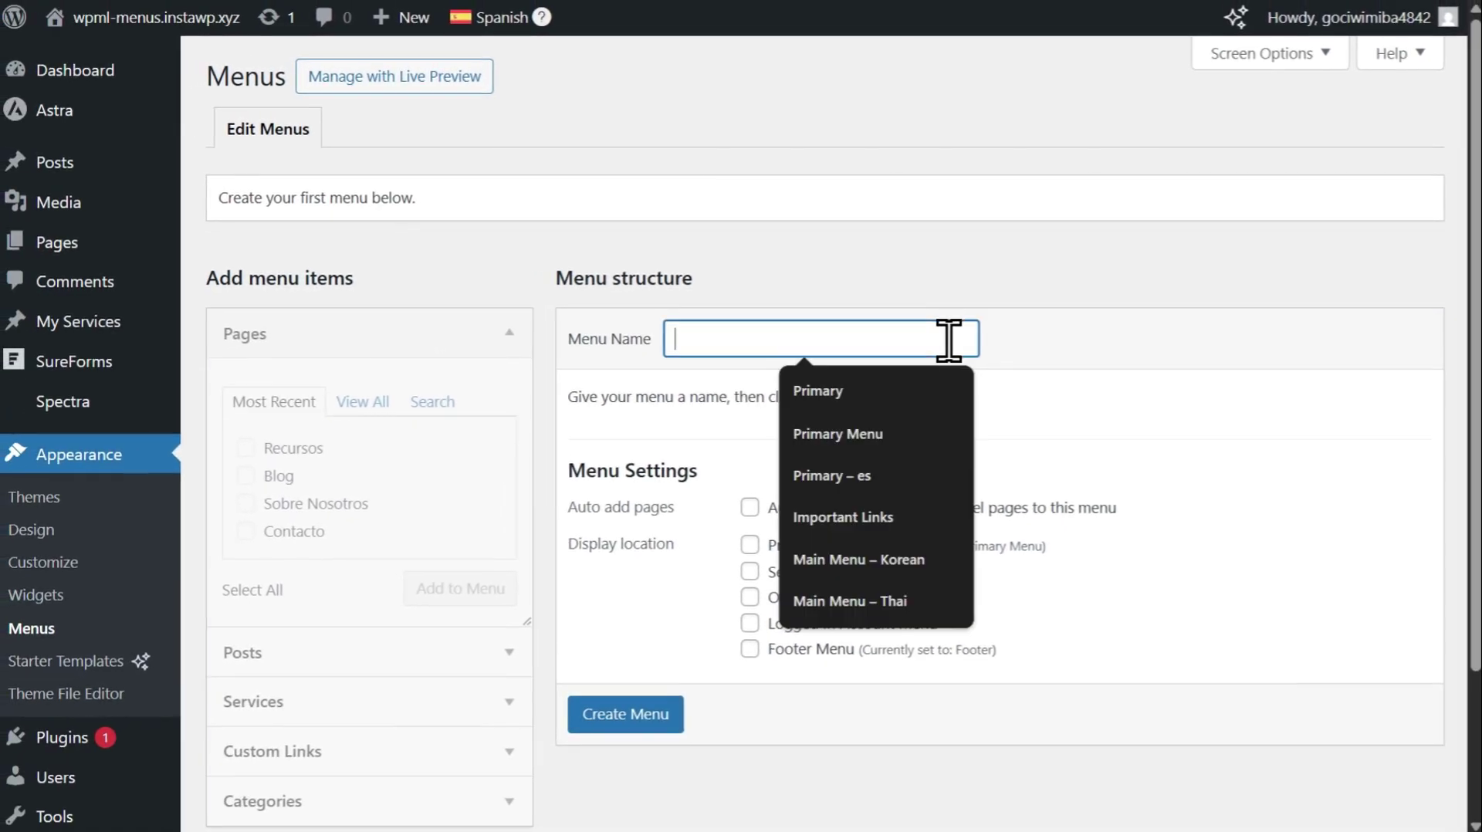
{"action": "type", "text": "Primary S"}
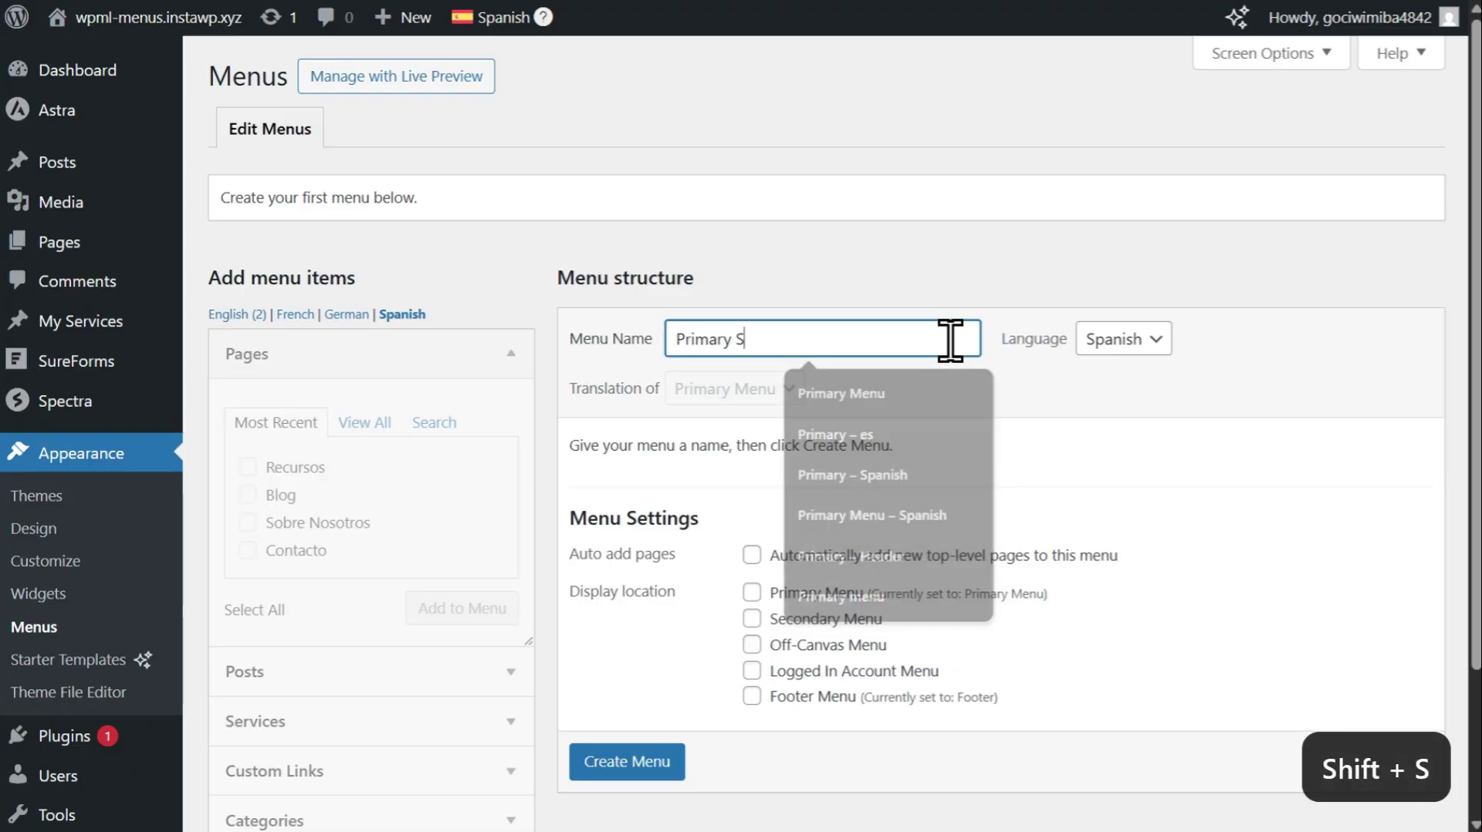
{"action": "type", "text": "panish"}
{"action": "left_click", "coordinate": [753, 592]}
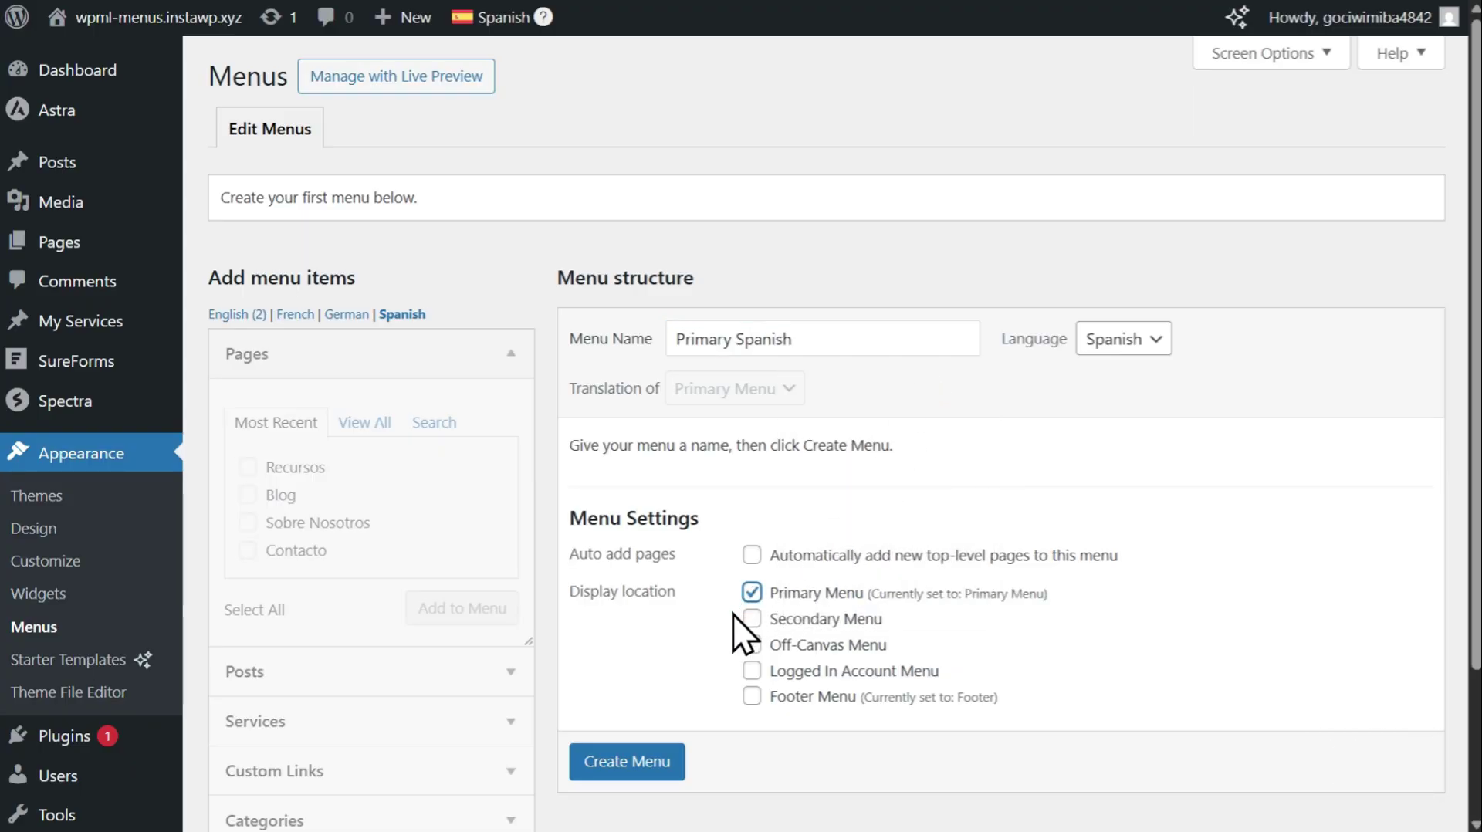
{"action": "left_click", "coordinate": [654, 762]}
Add Sobre Nosotros, Contacto, Optimización de velocidad and Marketing de contenidos to the Spanish menu.
{"action": "left_click", "coordinate": [249, 523]}
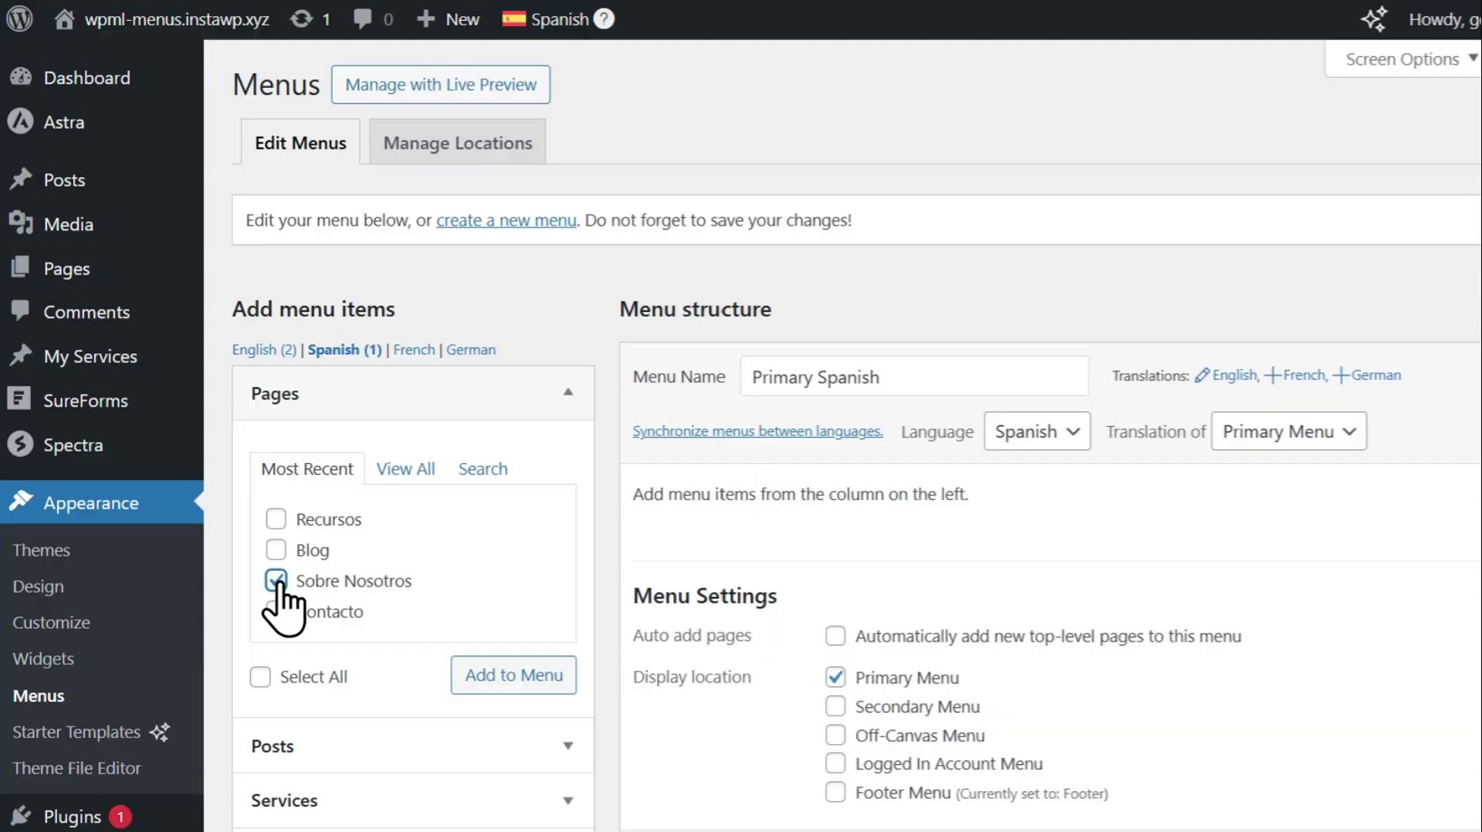
{"action": "left_click", "coordinate": [277, 611]}
{"action": "left_click", "coordinate": [469, 676]}
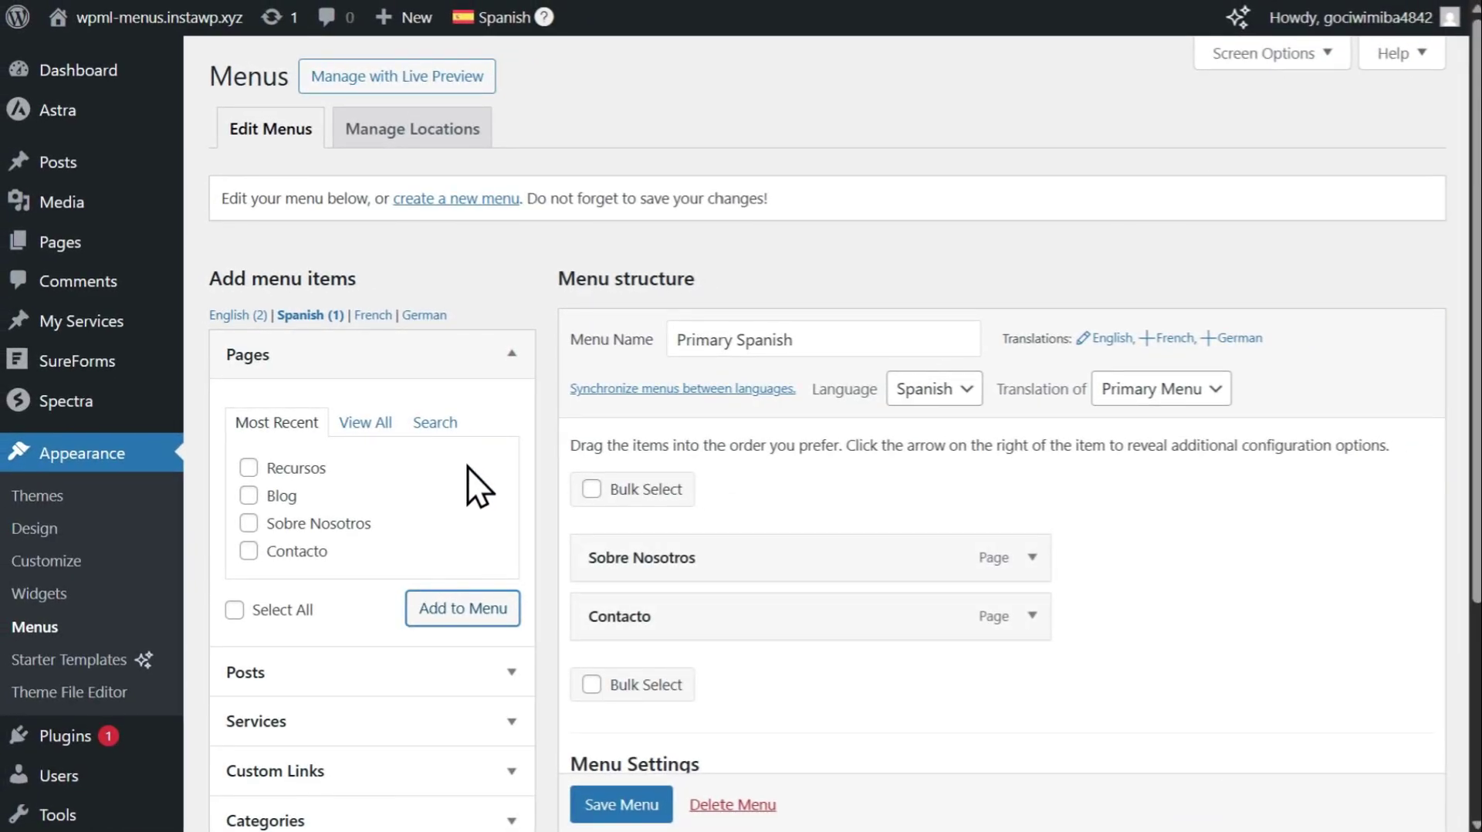
{"action": "left_click", "coordinate": [568, 391]}
{"action": "left_click", "coordinate": [509, 456]}
{"action": "left_click", "coordinate": [351, 567]}
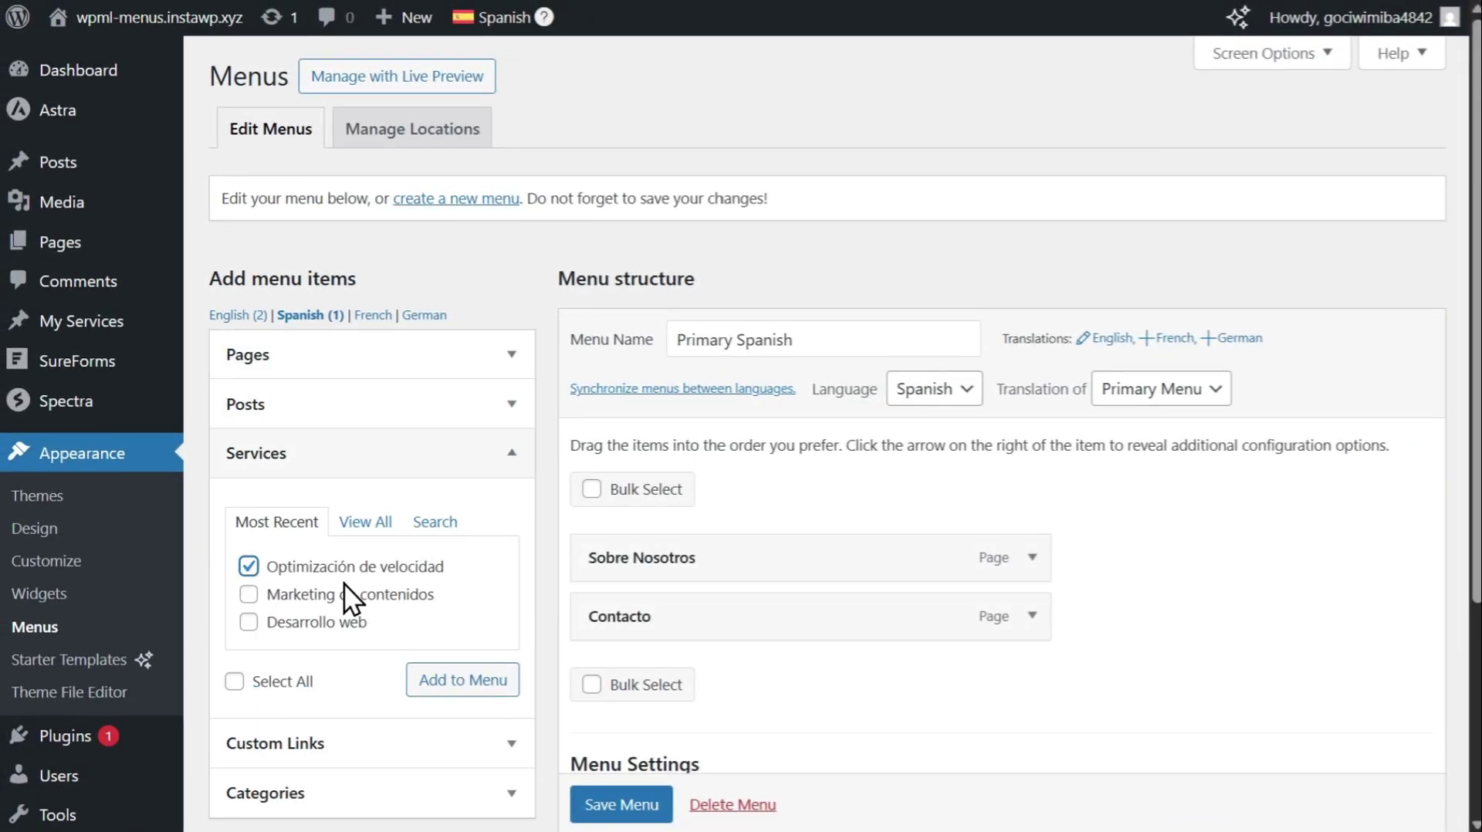
{"action": "left_click", "coordinate": [345, 594]}
{"action": "left_click", "coordinate": [455, 681]}
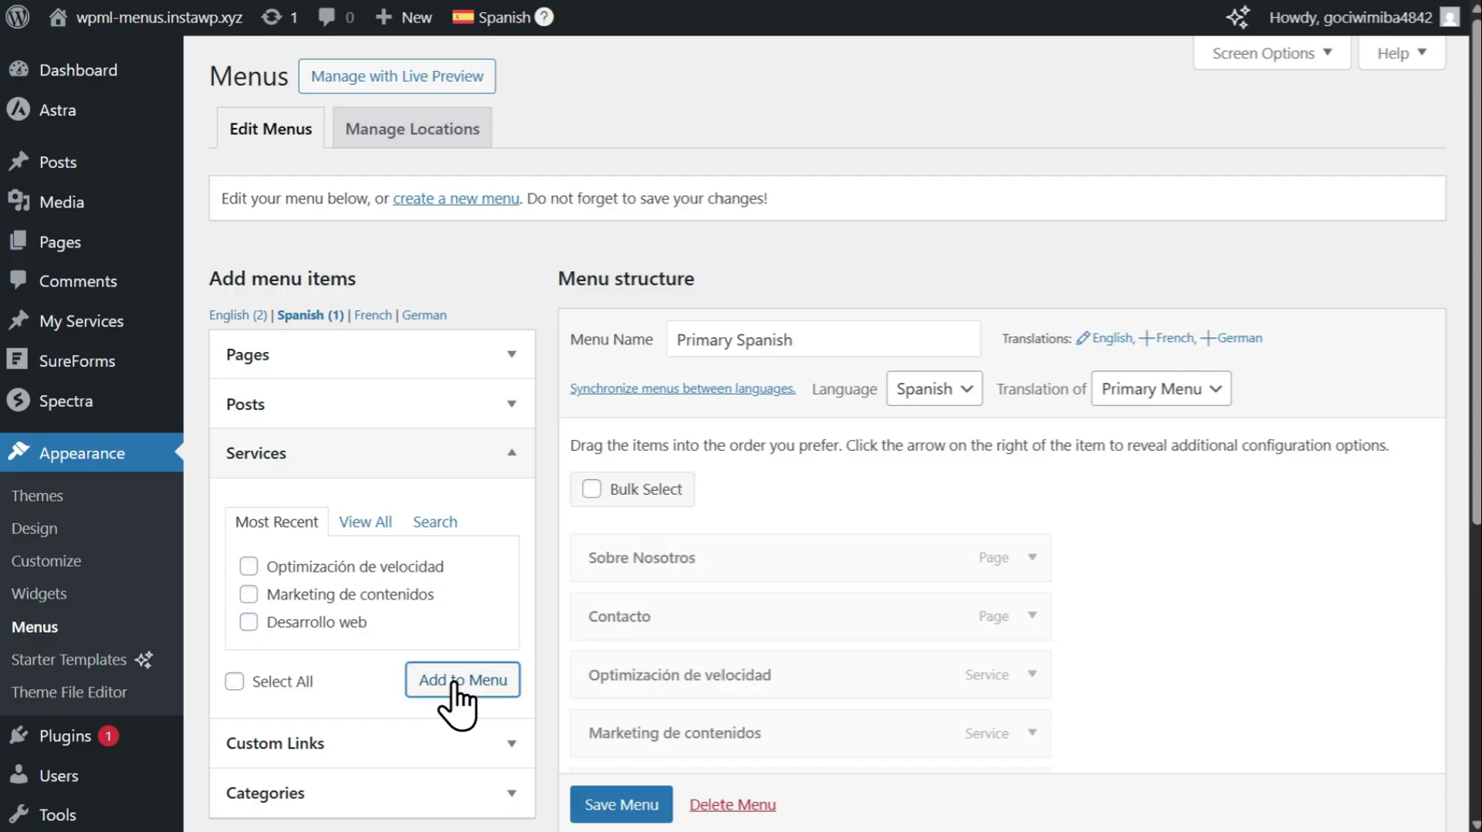
{"action": "left_click", "coordinate": [510, 463]}
Add a custom link 'Servicios' with URL '#' to the menu.
{"action": "left_click", "coordinate": [513, 503]}
{"action": "left_click", "coordinate": [463, 638]}
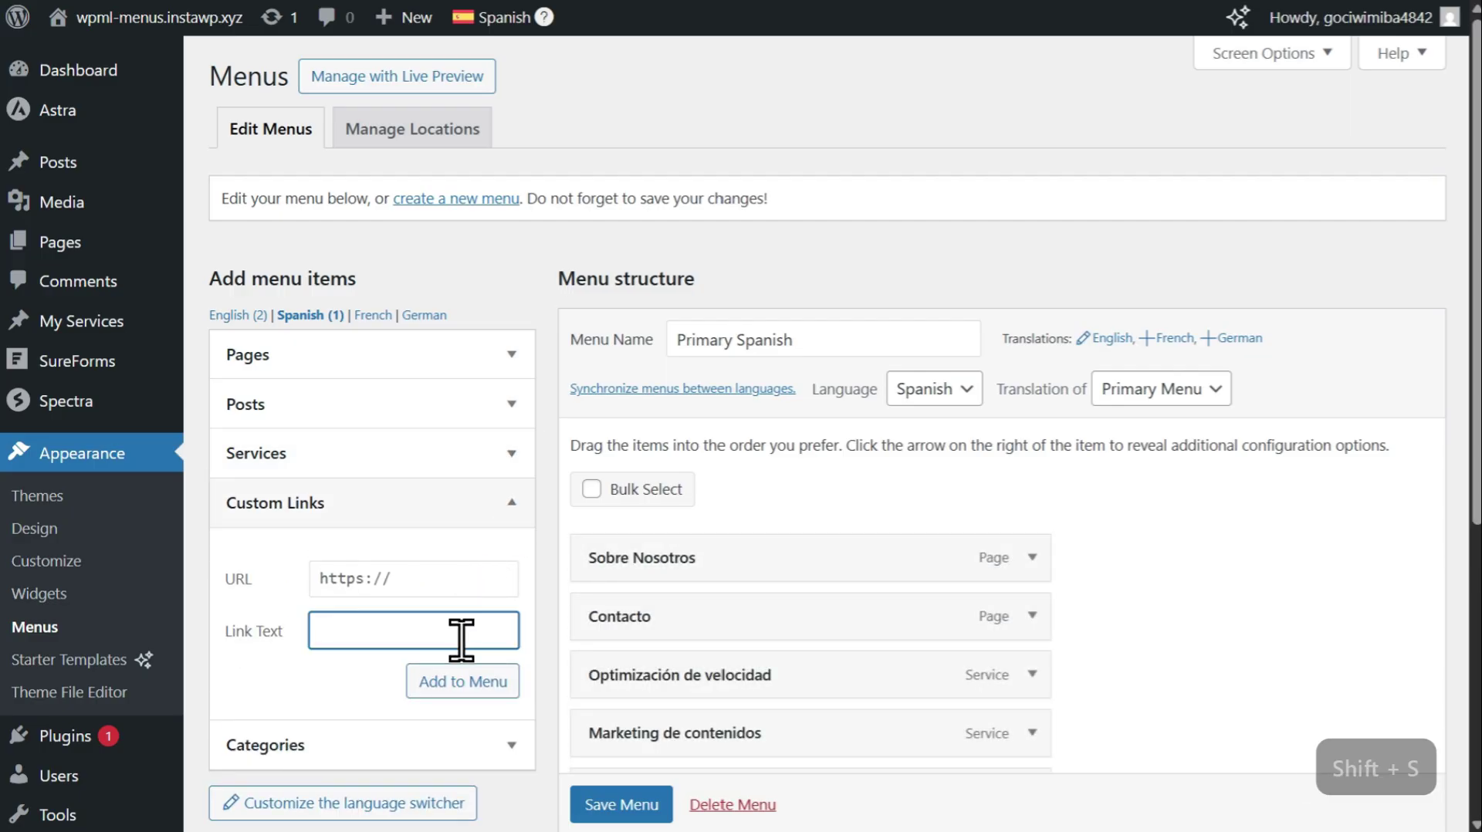
{"action": "type", "text": "Servicios"}
{"action": "triple_click", "coordinate": [447, 587]}
{"action": "type", "text": "#"}
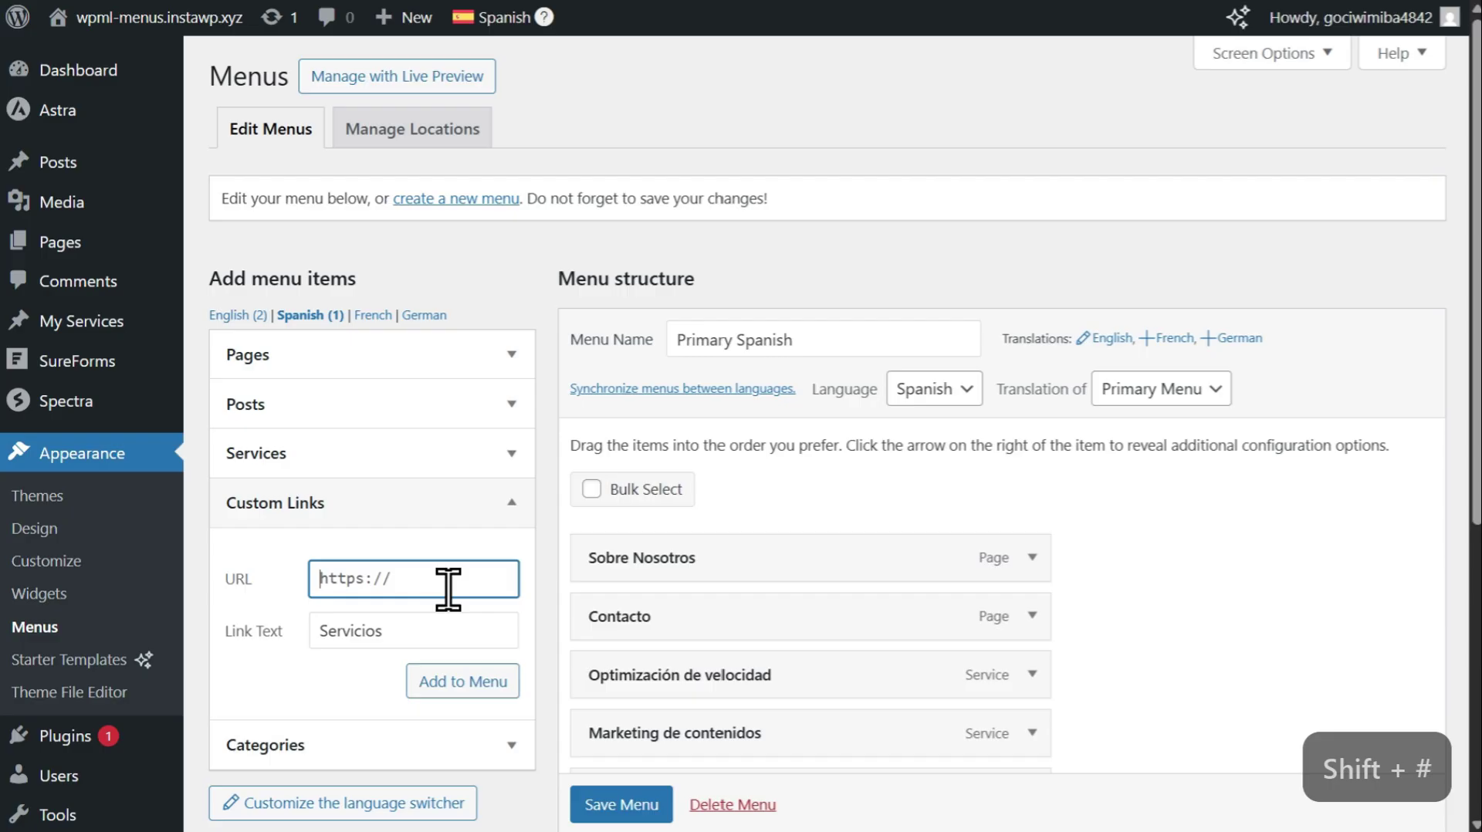
{"action": "left_click", "coordinate": [467, 683]}
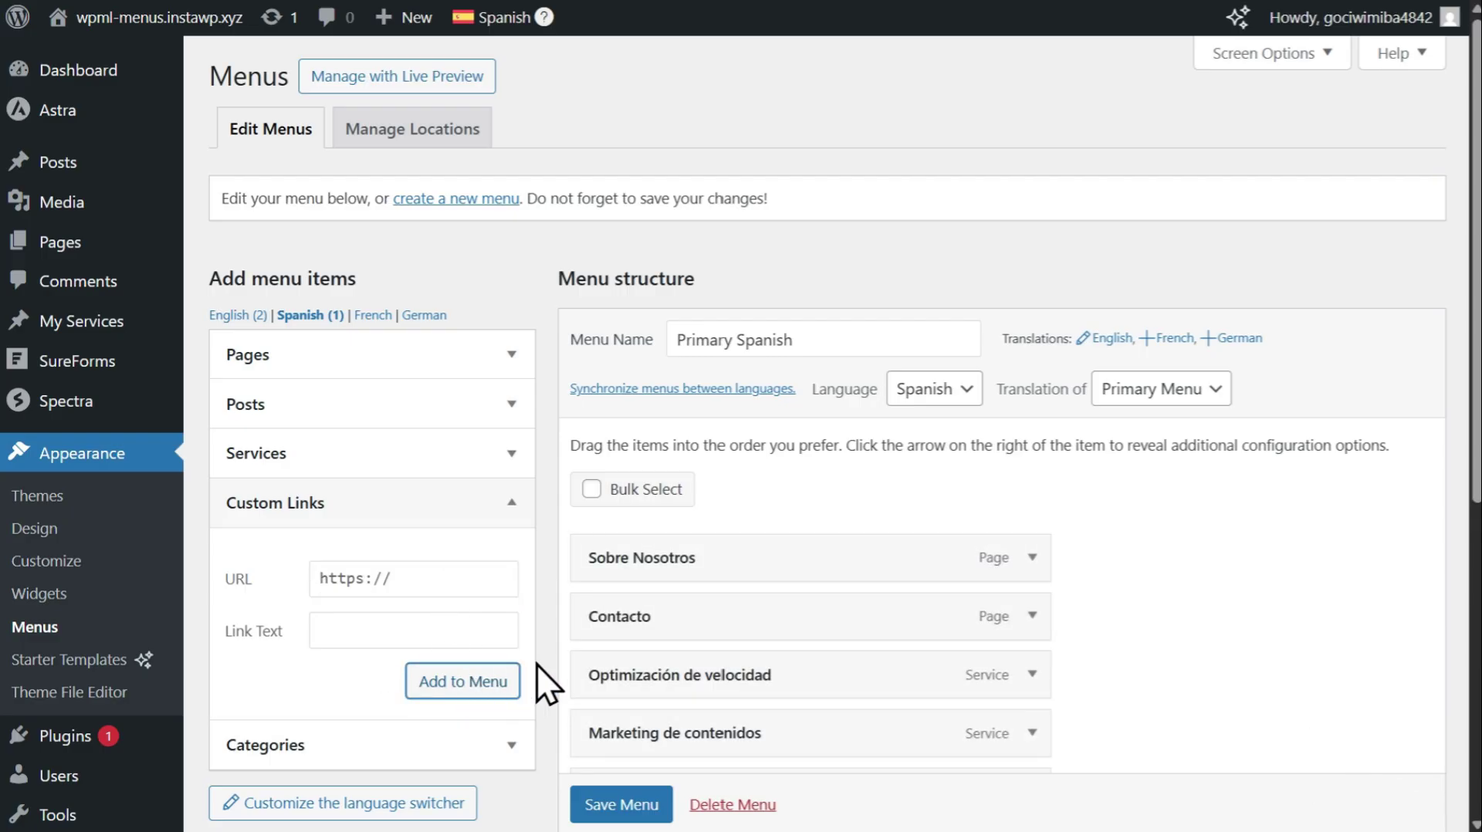
Nest the services, including Desarrollo web, under Servicios, save the menu, and view the site in Español.
{"action": "scroll", "coordinate": [719, 624], "scroll_direction": "down", "scroll_amount": 1}
{"action": "scroll", "coordinate": [718, 613], "scroll_direction": "down", "scroll_amount": 2}
{"action": "left_click_drag", "start_coordinate": [716, 609], "coordinate": [721, 438]}
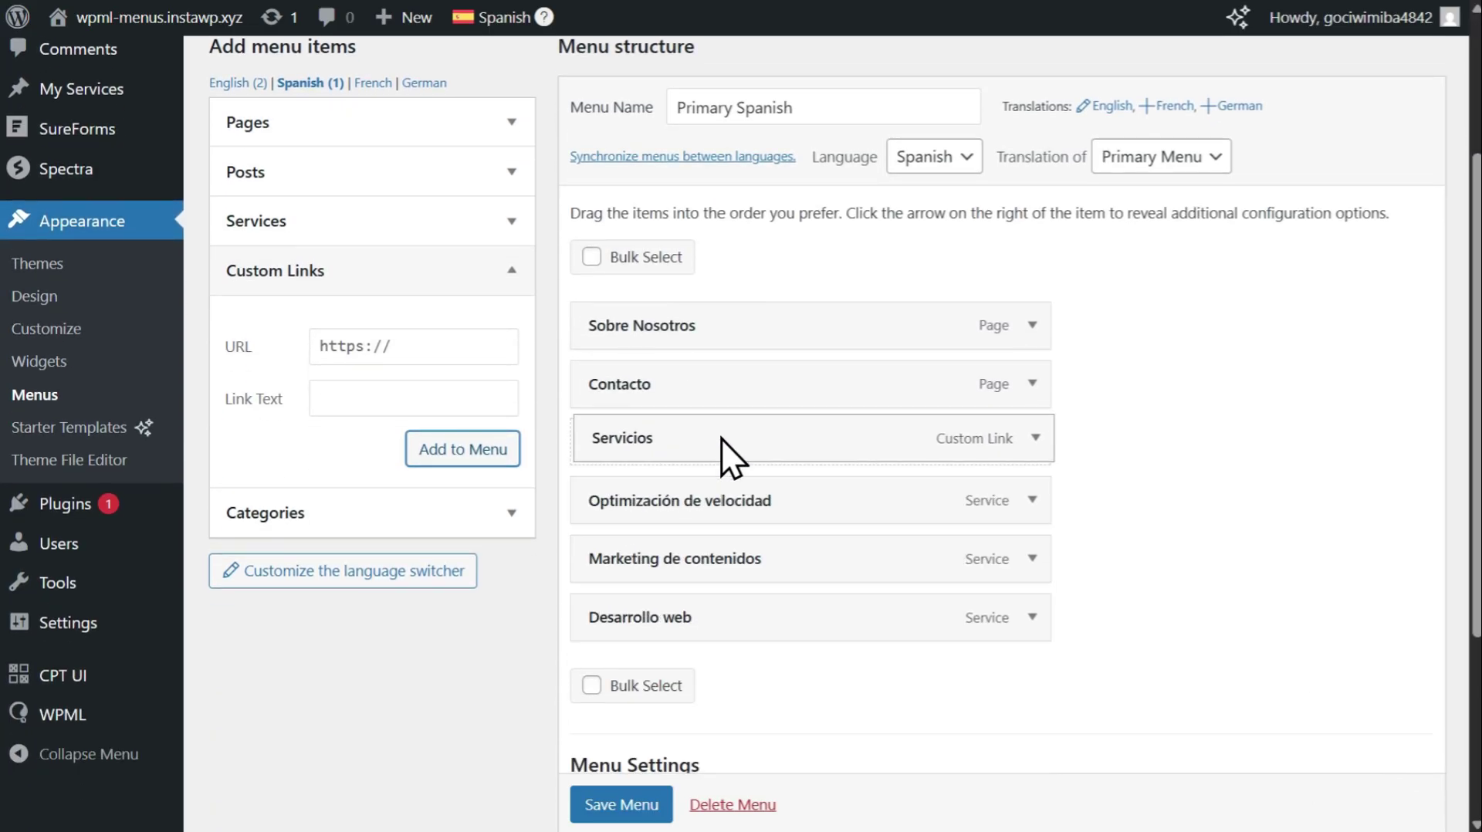
{"action": "left_click_drag", "start_coordinate": [722, 491], "coordinate": [760, 500]}
{"action": "left_click_drag", "start_coordinate": [725, 560], "coordinate": [758, 553]}
{"action": "left_click_drag", "start_coordinate": [726, 618], "coordinate": [758, 600]}
{"action": "left_click", "coordinate": [629, 805]}
{"action": "scroll", "coordinate": [634, 799], "scroll_direction": "down", "scroll_amount": 1}
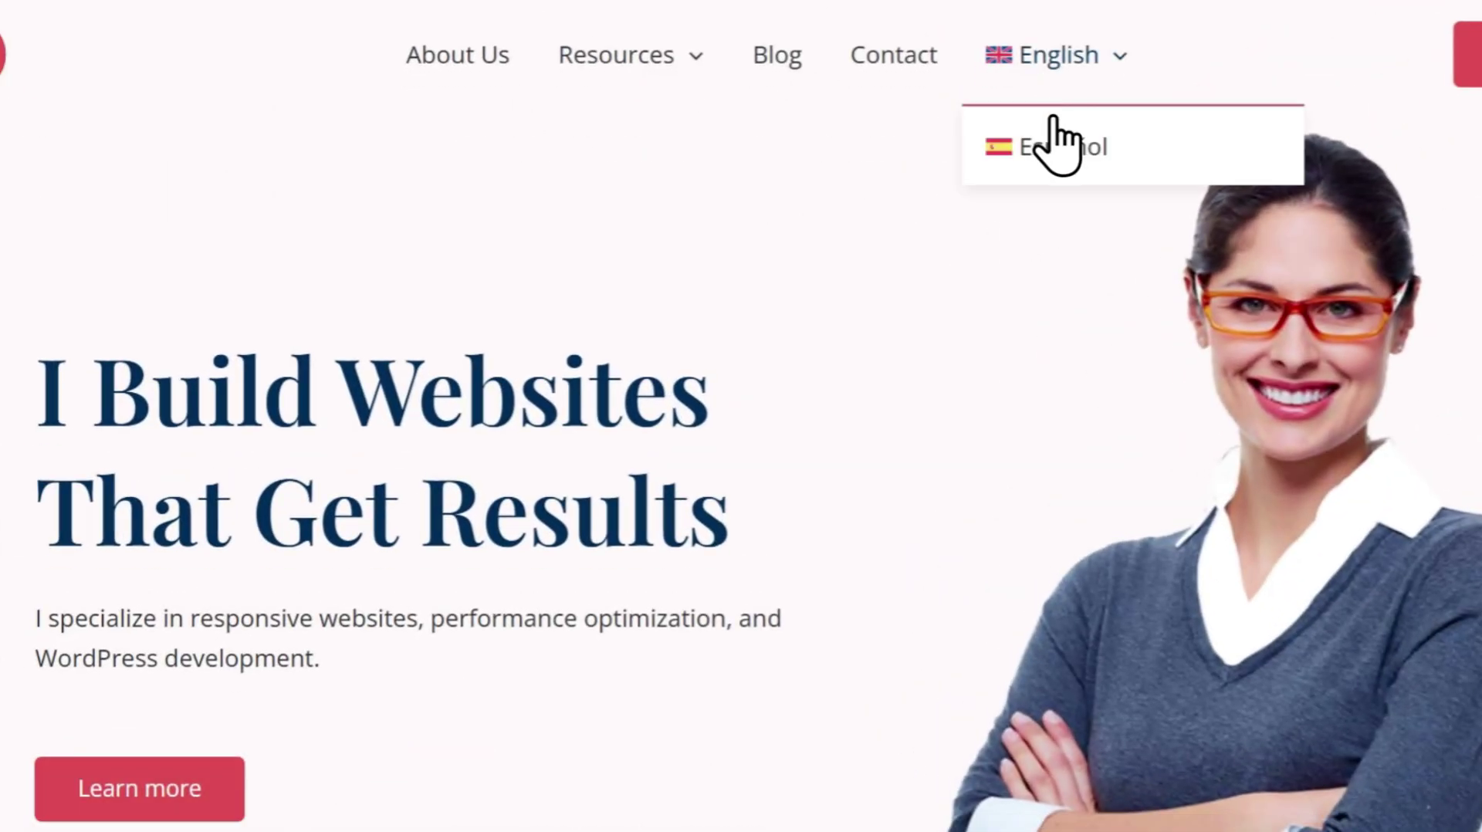
{"action": "left_click", "coordinate": [1049, 143]}
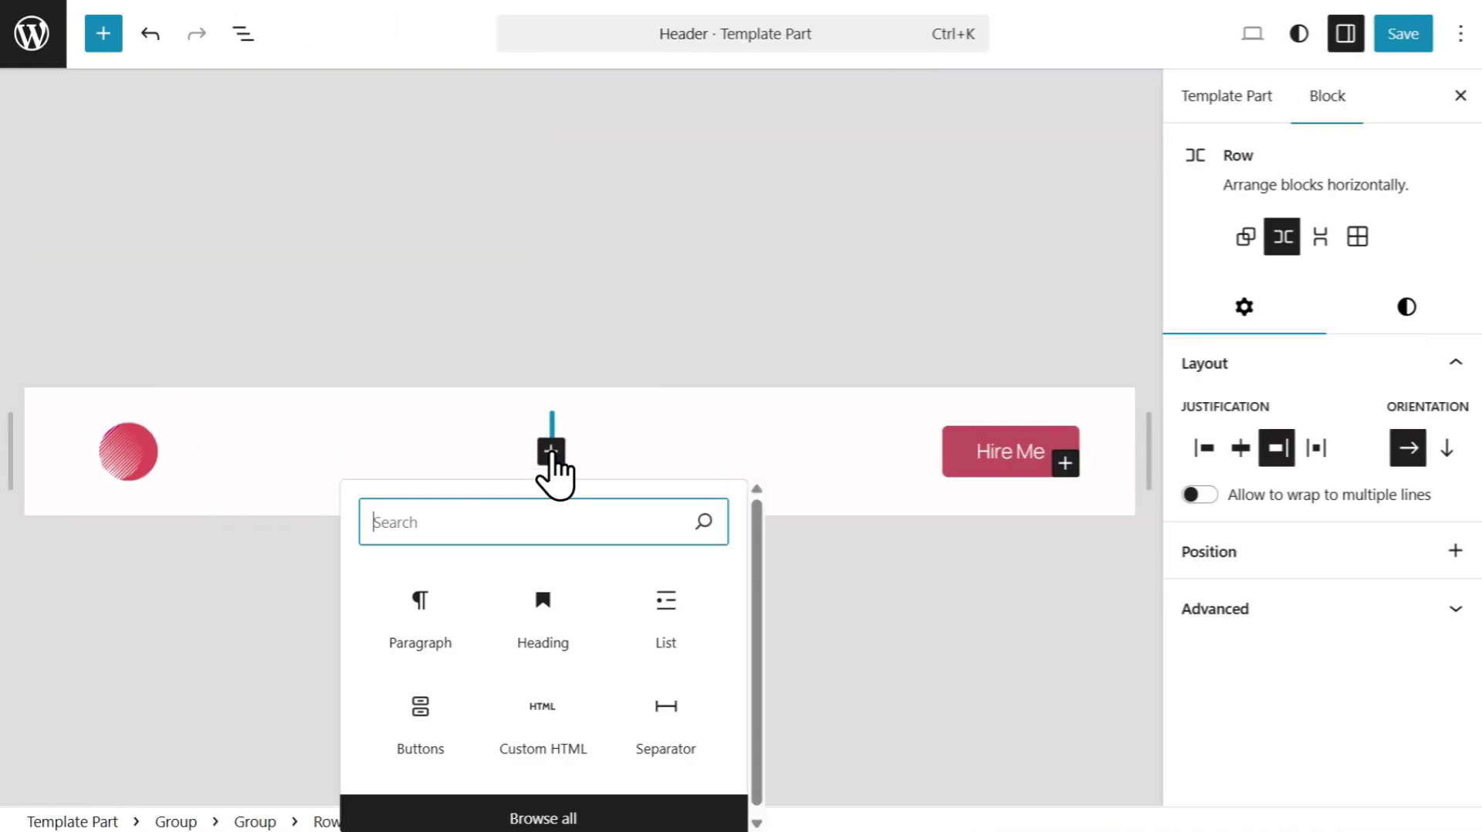
Search 'nav' and insert a Navigation block between the logo and Hire Me button.
{"action": "type", "text": "nav"}
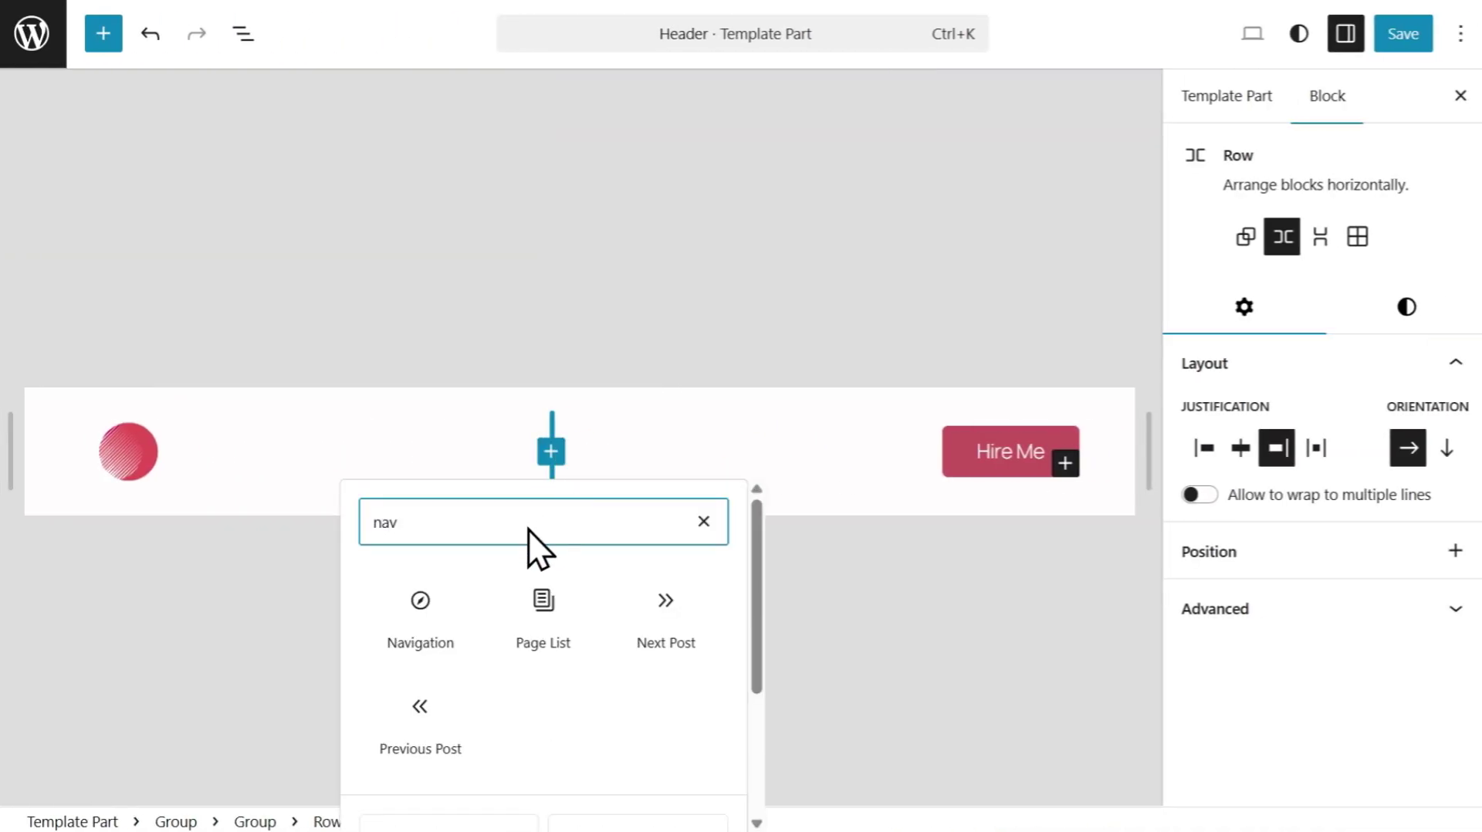
{"action": "left_click", "coordinate": [438, 588]}
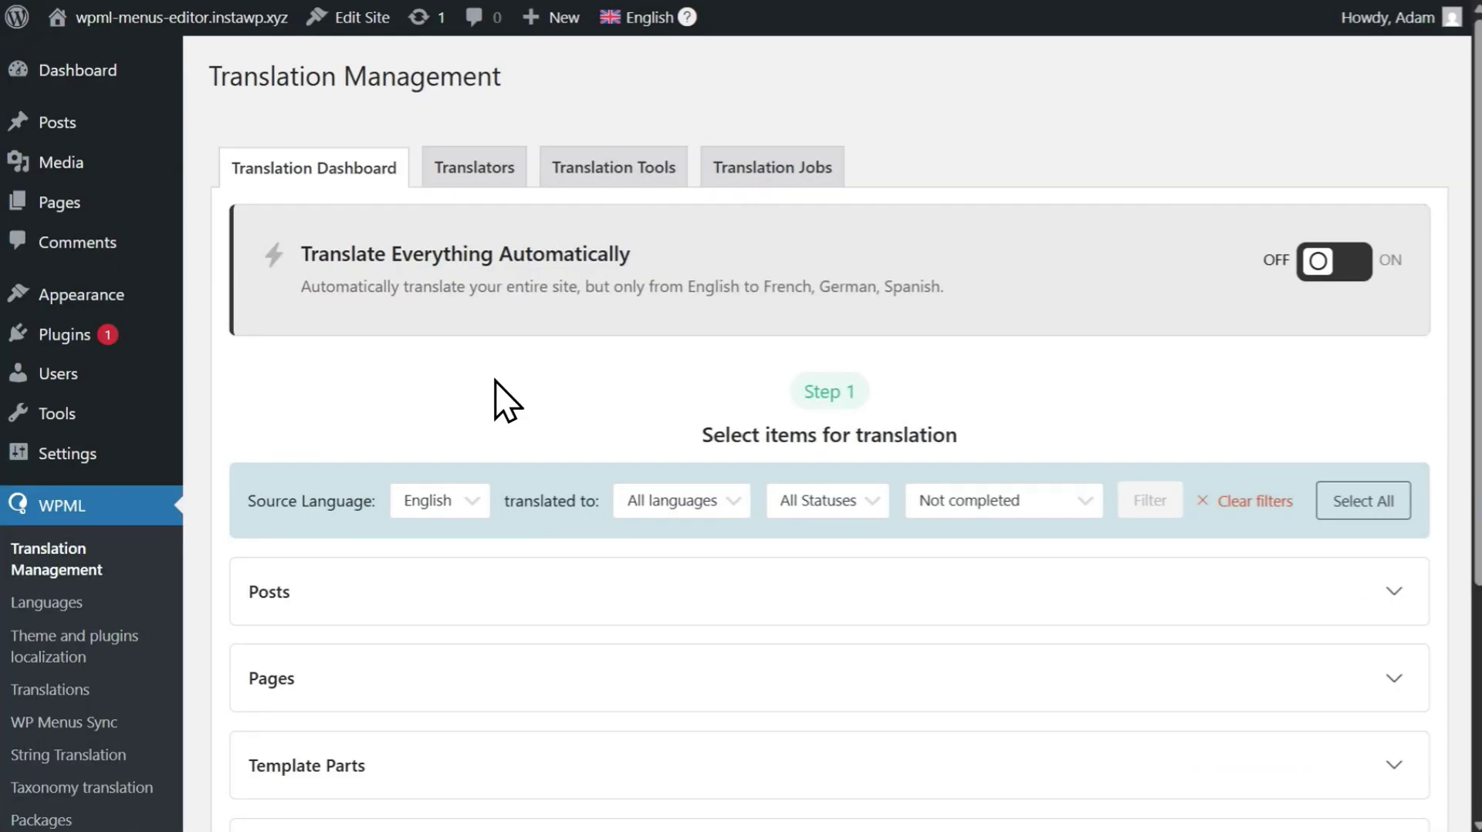
Select the Header template part and Navigation menu and send both for automatic Spanish translation.
{"action": "scroll", "coordinate": [494, 381], "scroll_direction": "down", "scroll_amount": 5}
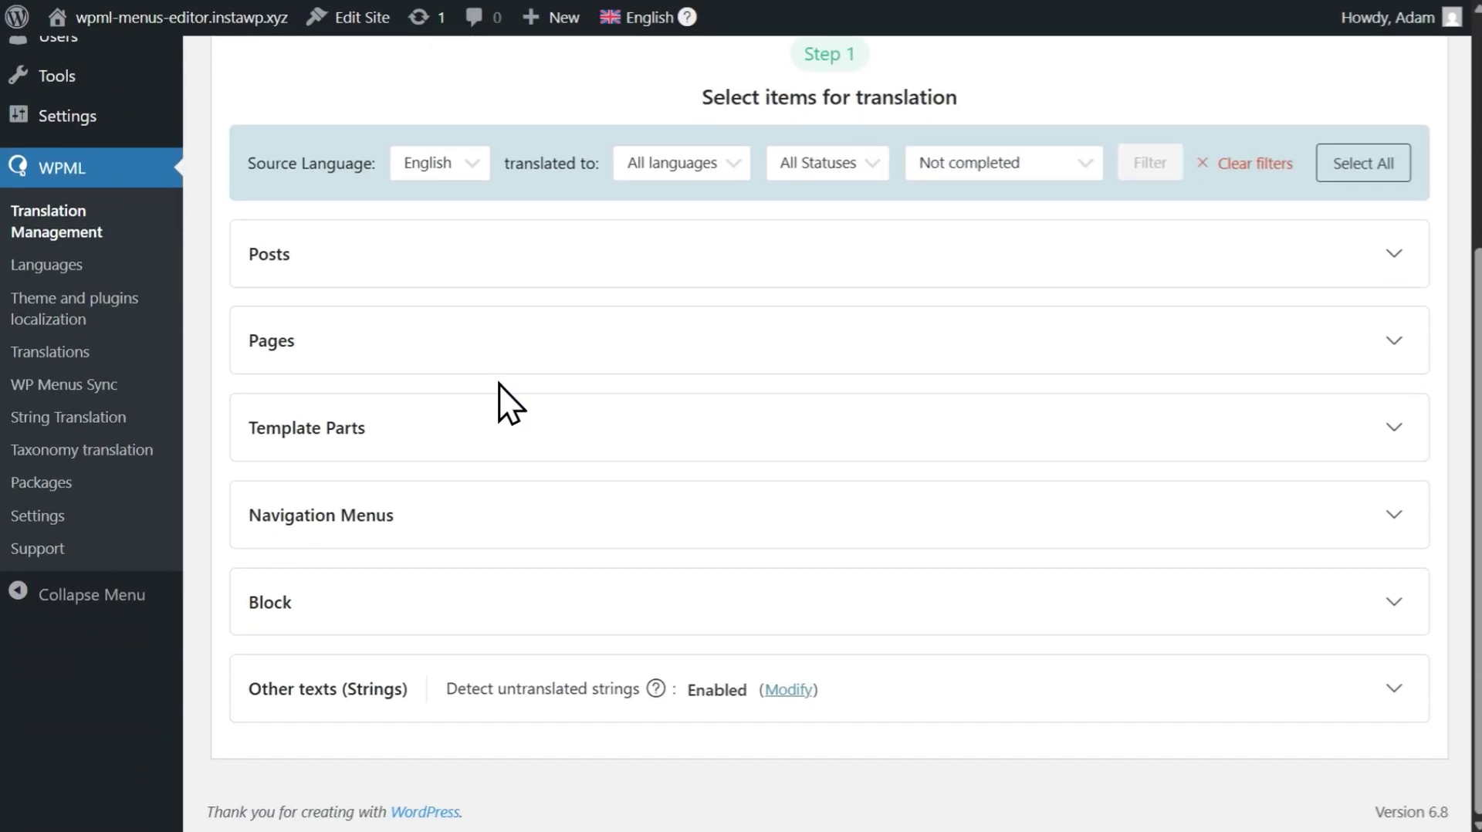
{"action": "left_click", "coordinate": [507, 409]}
{"action": "left_click", "coordinate": [272, 615]}
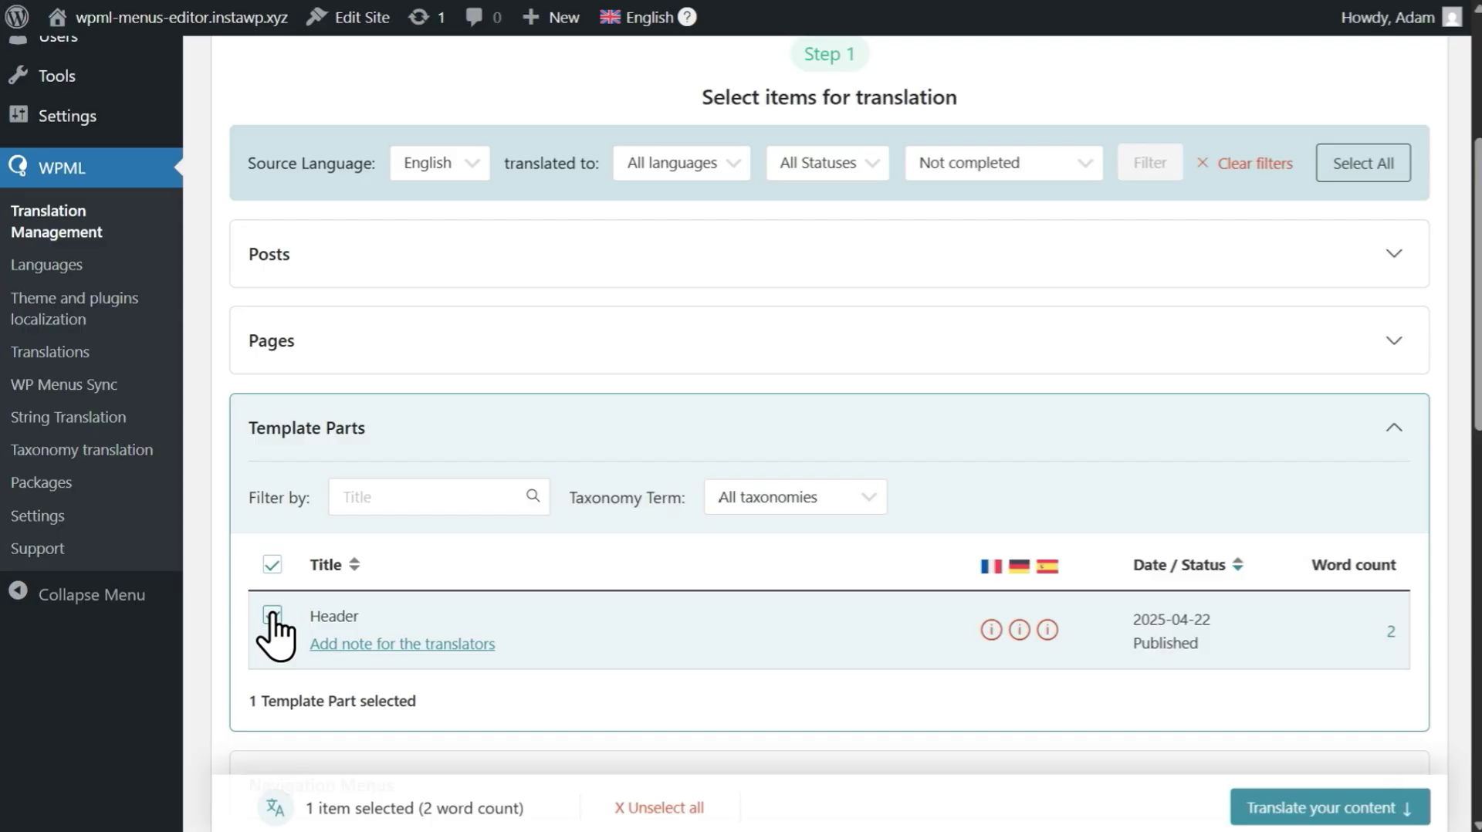
{"action": "scroll", "coordinate": [272, 614], "scroll_direction": "down", "scroll_amount": 3}
{"action": "scroll", "coordinate": [270, 609], "scroll_direction": "down", "scroll_amount": 3}
{"action": "left_click", "coordinate": [505, 353]}
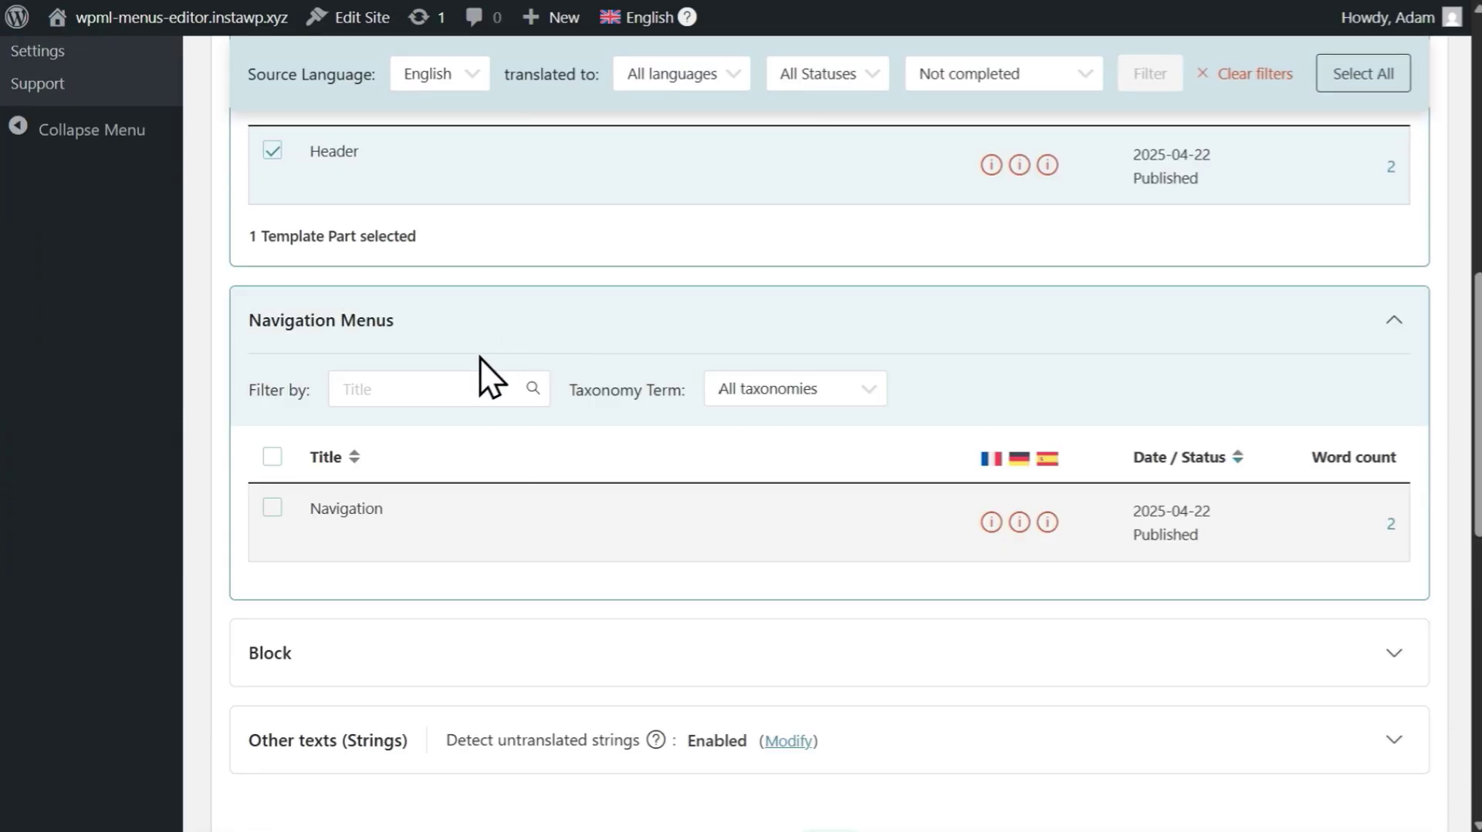
{"action": "left_click", "coordinate": [270, 508]}
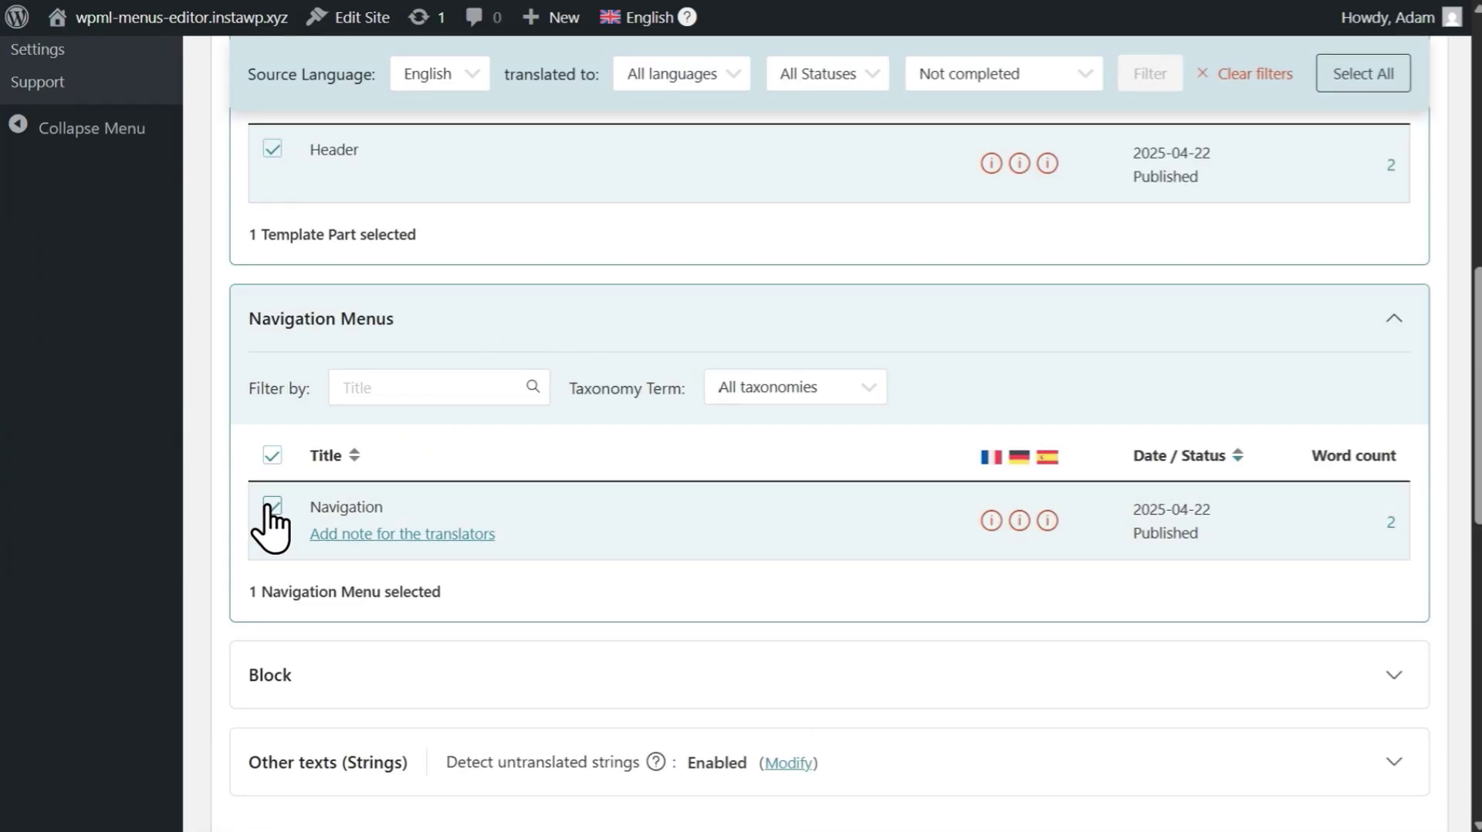
{"action": "scroll", "coordinate": [266, 509], "scroll_direction": "down", "scroll_amount": 7}
{"action": "scroll", "coordinate": [272, 528], "scroll_direction": "down", "scroll_amount": 4}
{"action": "left_click", "coordinate": [822, 613]}
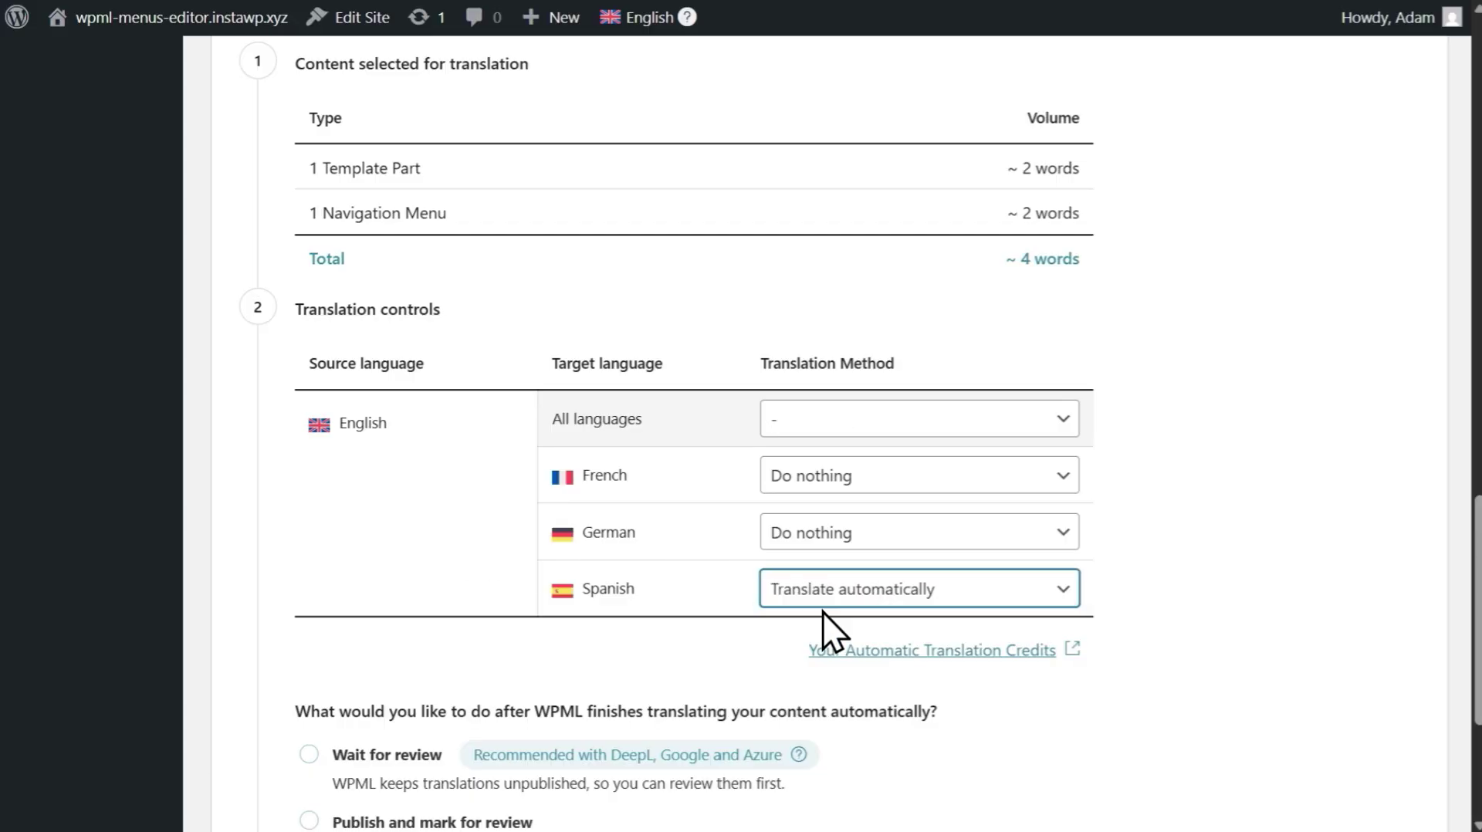
{"action": "scroll", "coordinate": [823, 613], "scroll_direction": "down", "scroll_amount": 4}
{"action": "left_click", "coordinate": [395, 694]}
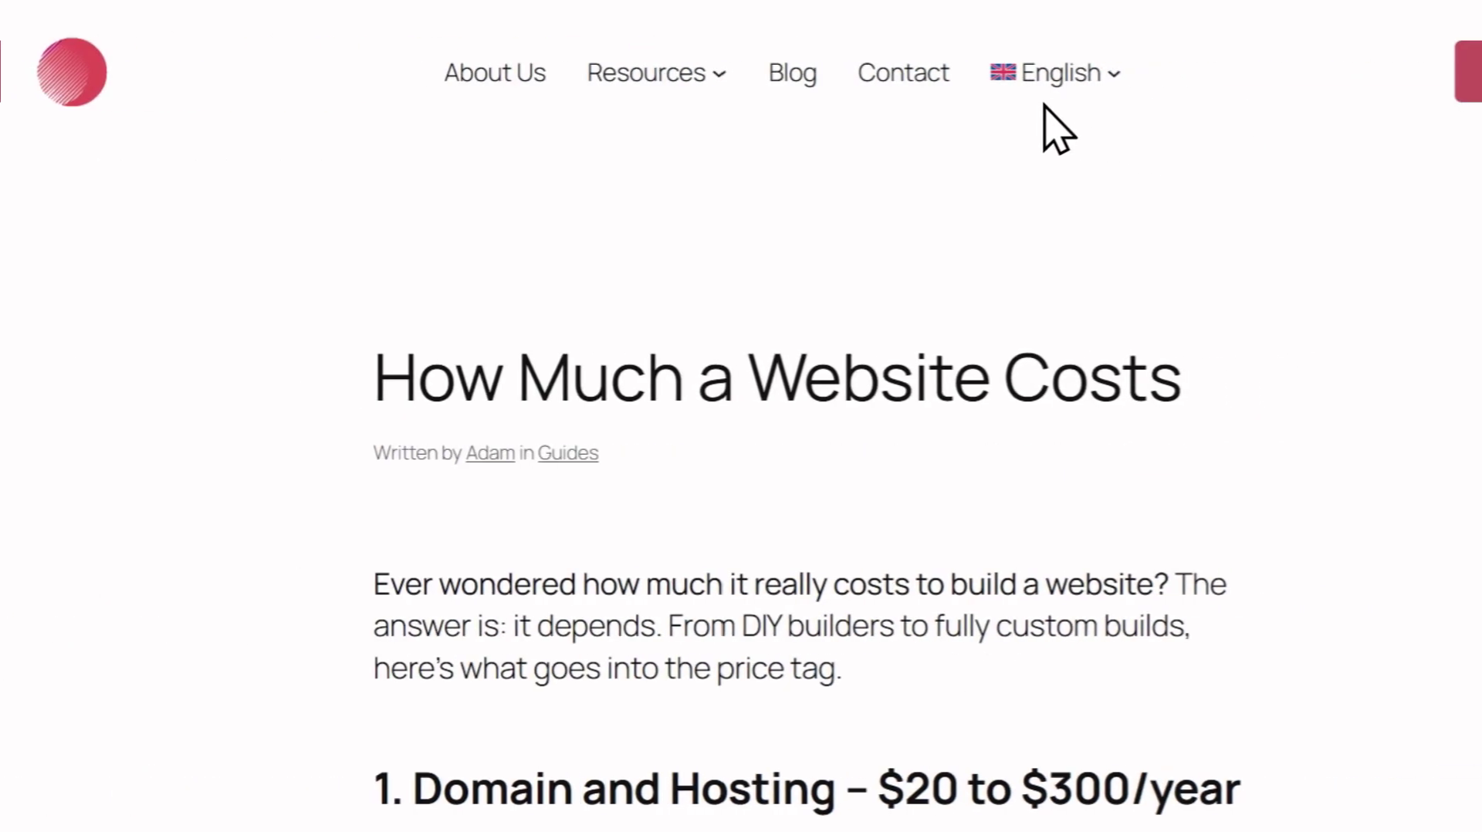
Switch the post, then the homepage, to Español to check the Spanish menus.
{"action": "mouse_move", "coordinate": [1050, 77]}
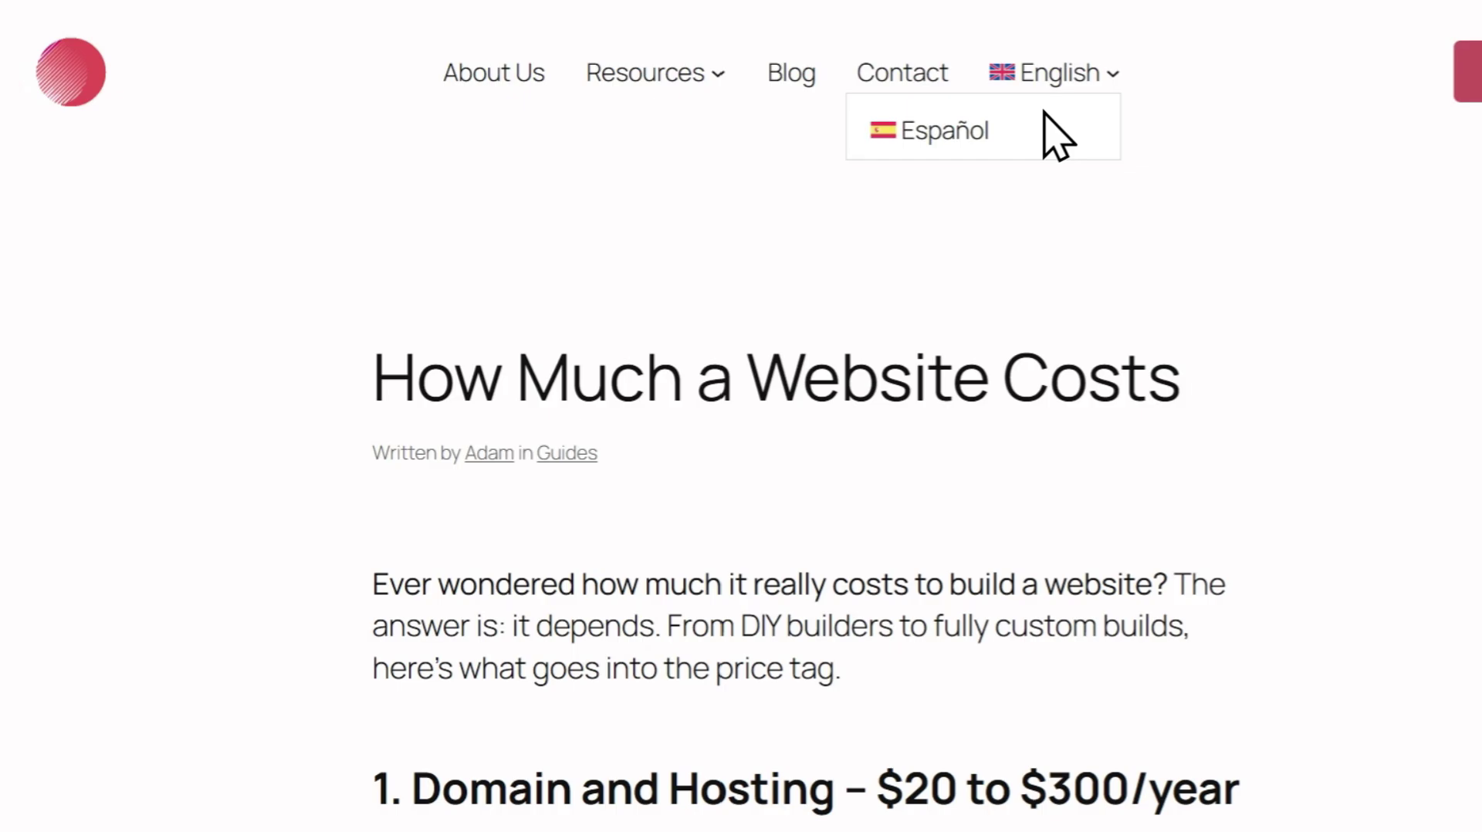
{"action": "left_click", "coordinate": [974, 131]}
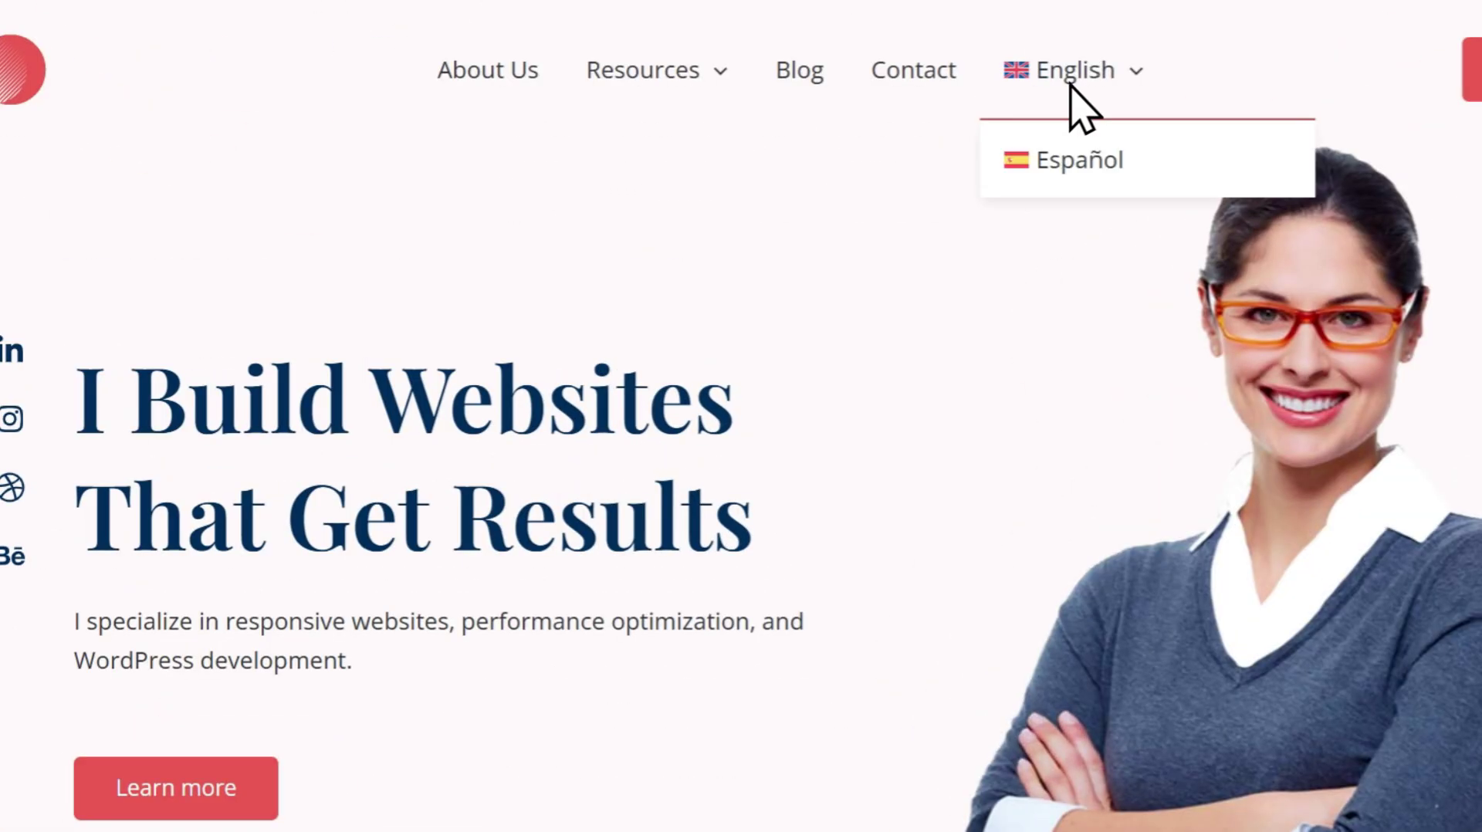
{"action": "left_click", "coordinate": [1073, 143]}
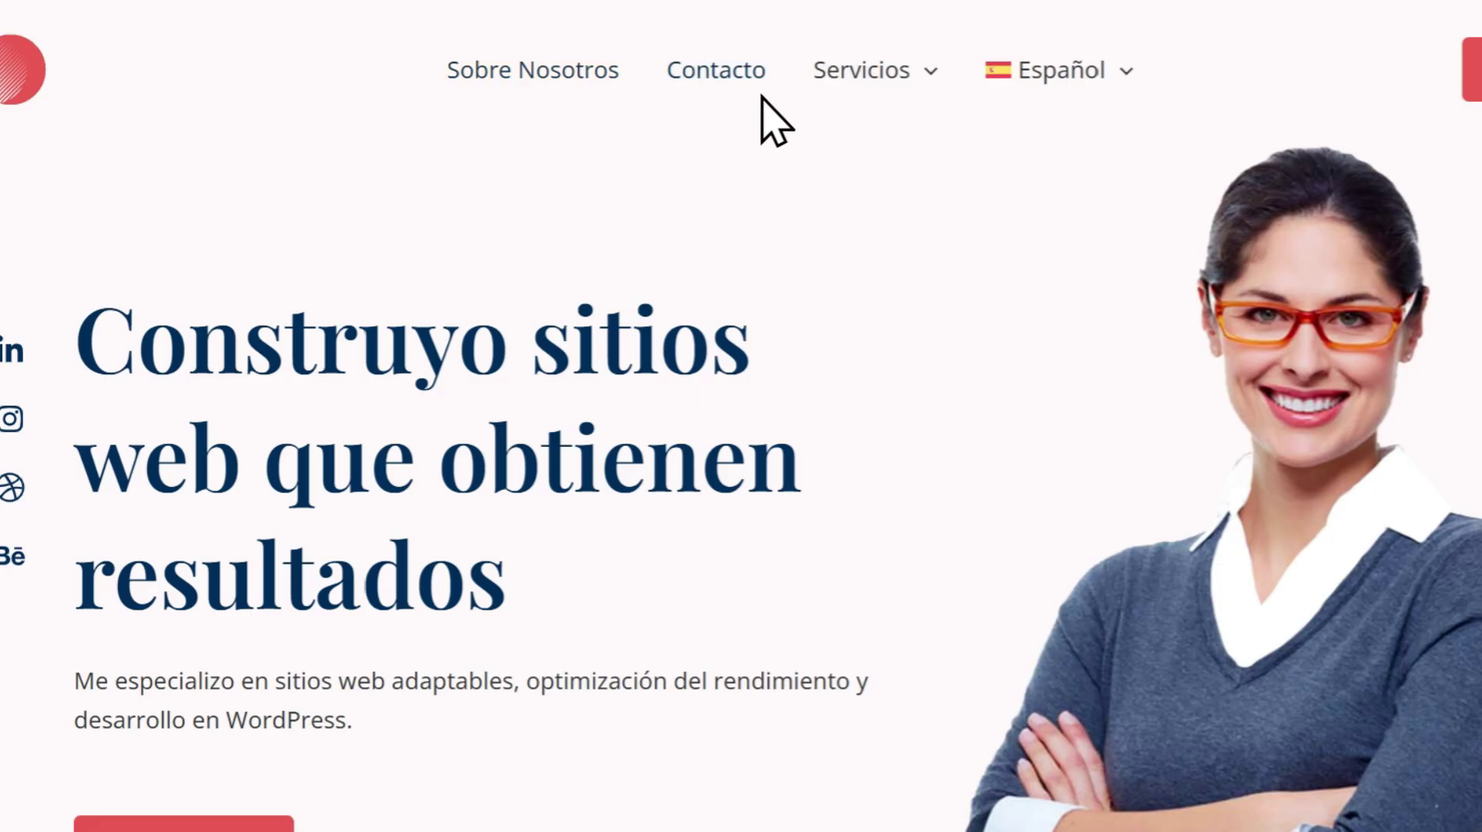
{"action": "mouse_move", "coordinate": [1015, 109]}
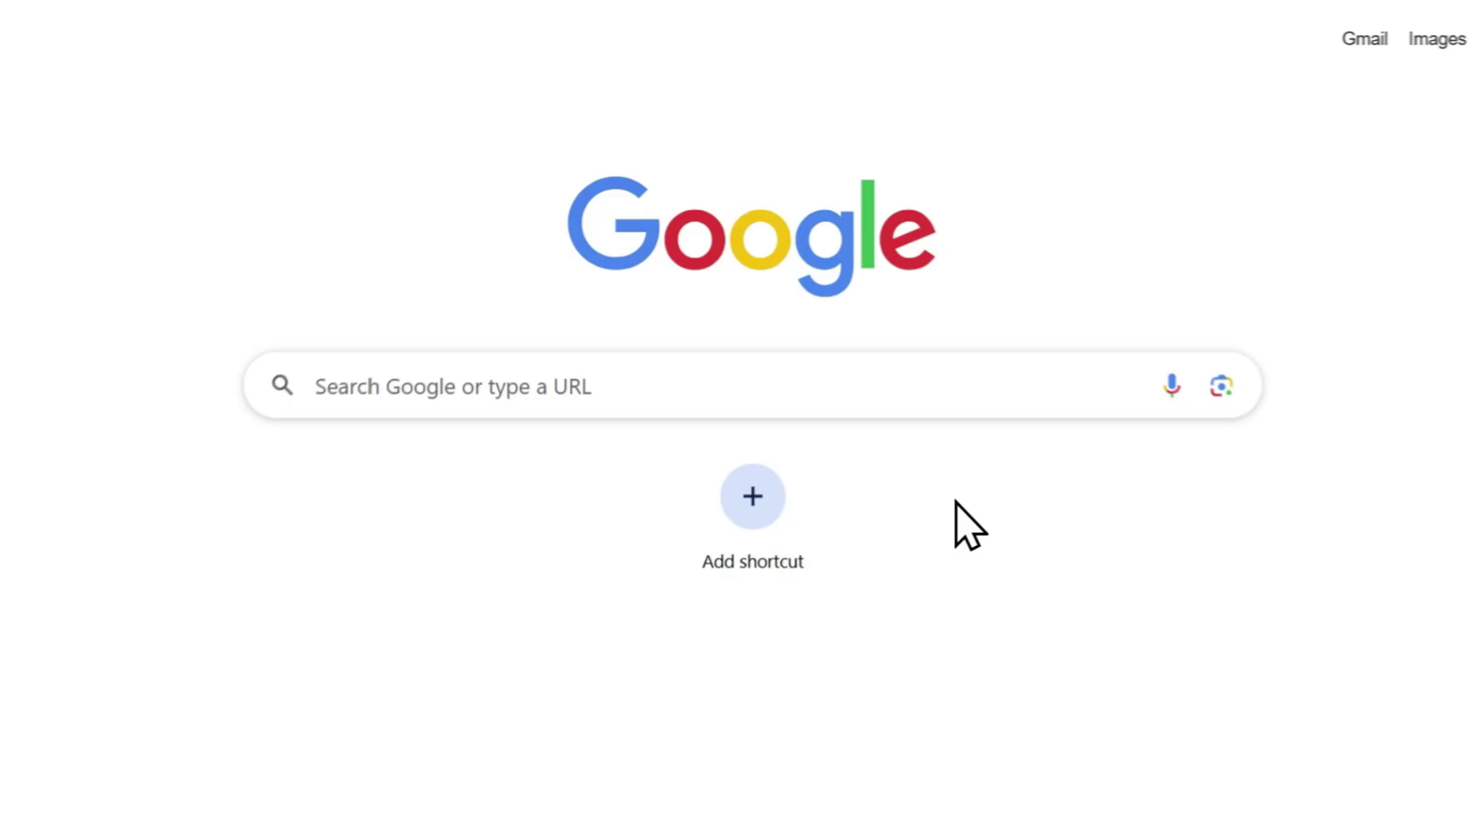
Search Google for 'wpml menus' and open the wpml.org guide on translating menus.
{"action": "left_click", "coordinate": [866, 401]}
{"action": "type", "text": "wpml "}
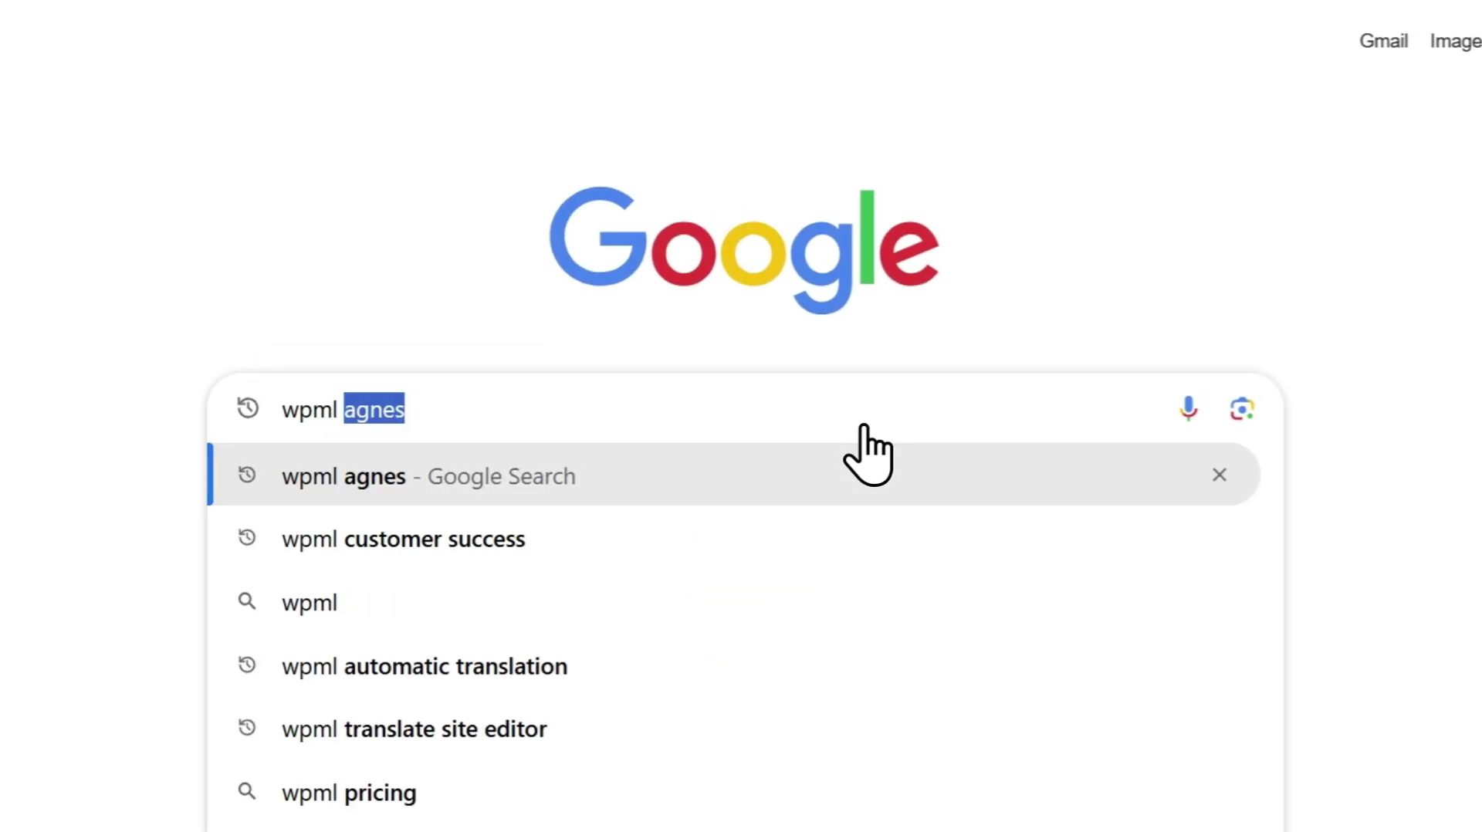
{"action": "type", "text": "menus"}
{"action": "key", "text": "Return"}
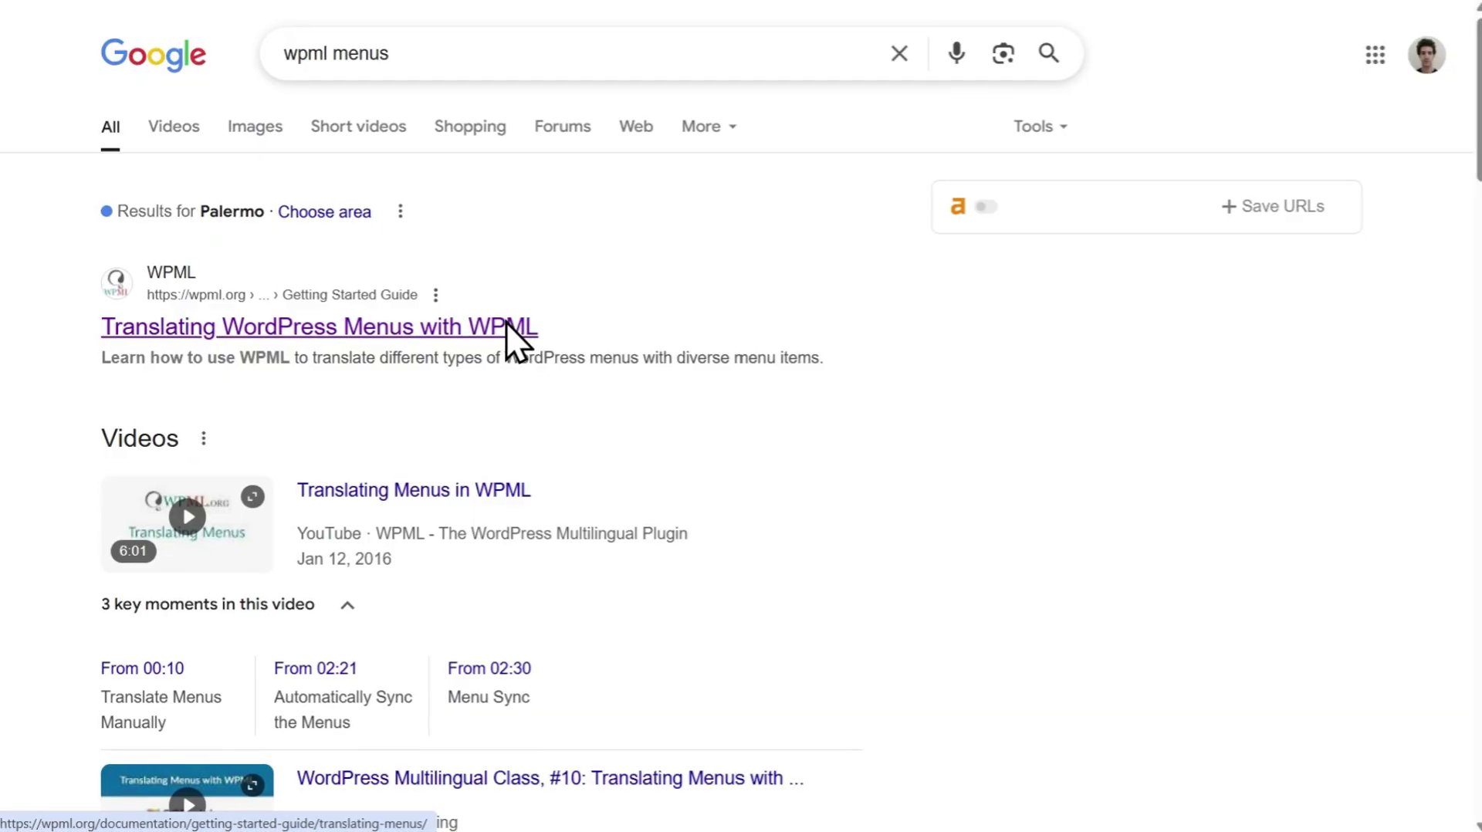
{"action": "left_click", "coordinate": [507, 325]}
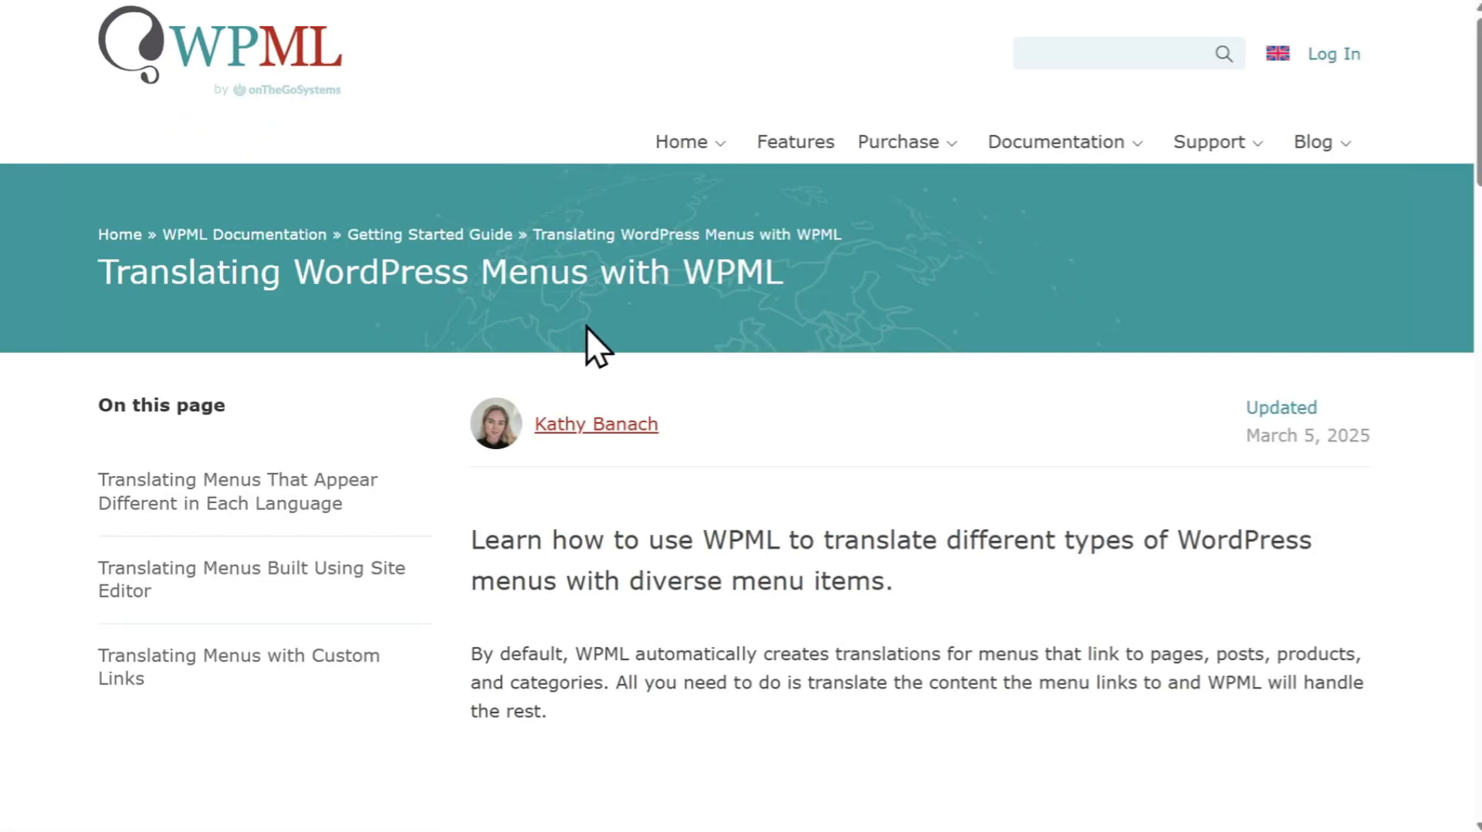